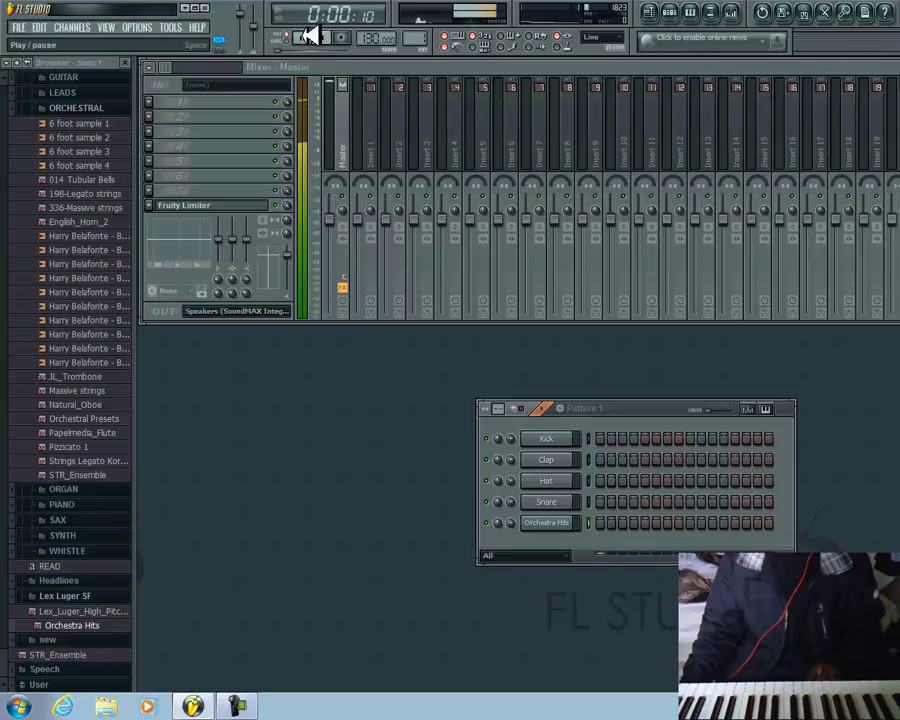
Set the tempo to 70 BPM and record a live Orchestra Hits melody as automation and score.
left_click_drag(375, 153, 375, 186)
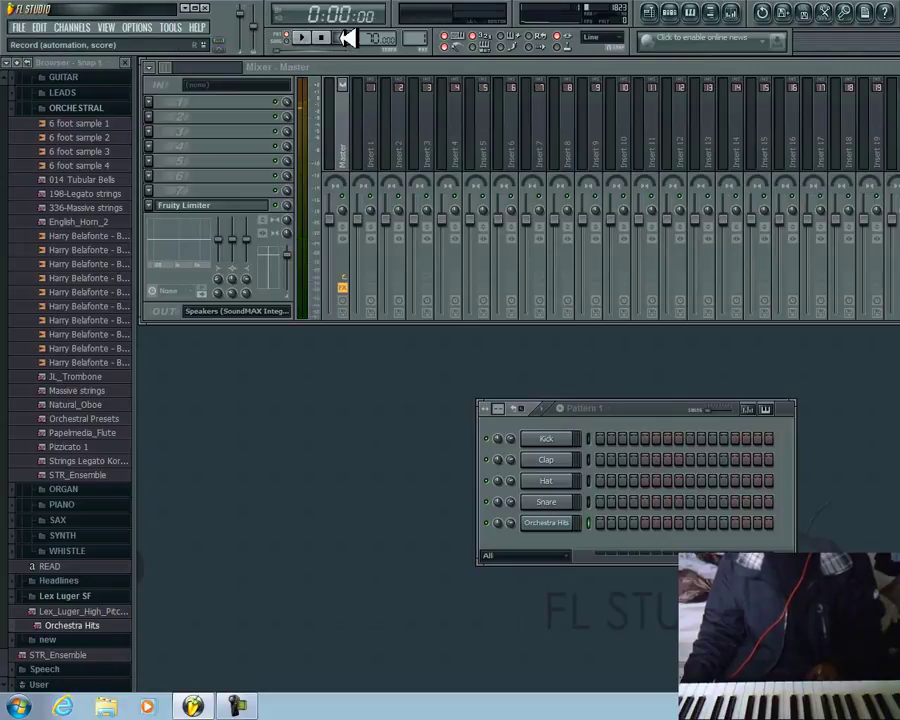
left_click(345, 37)
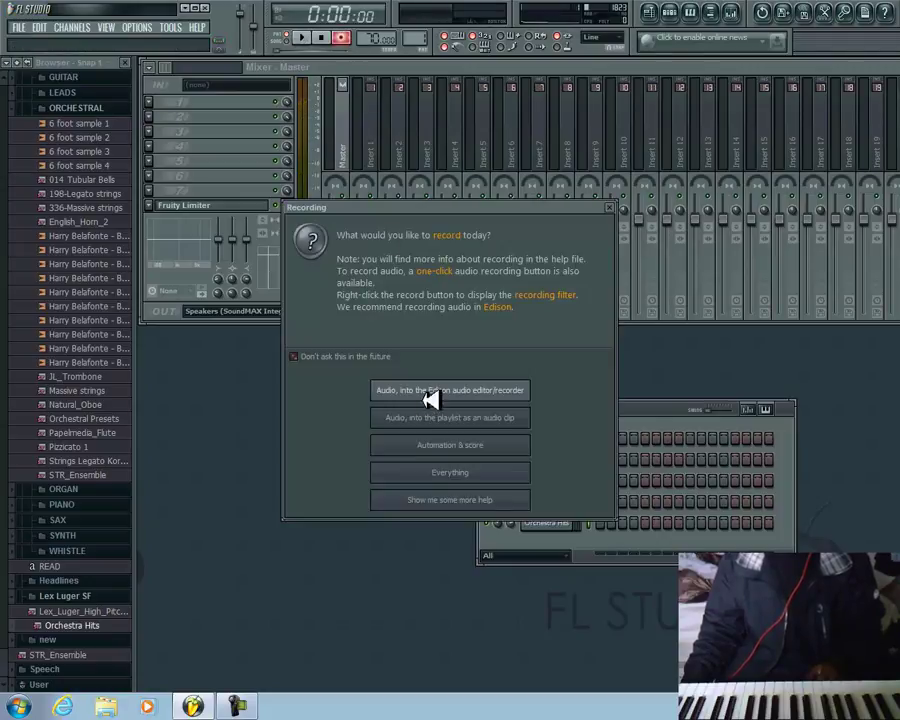
left_click(432, 444)
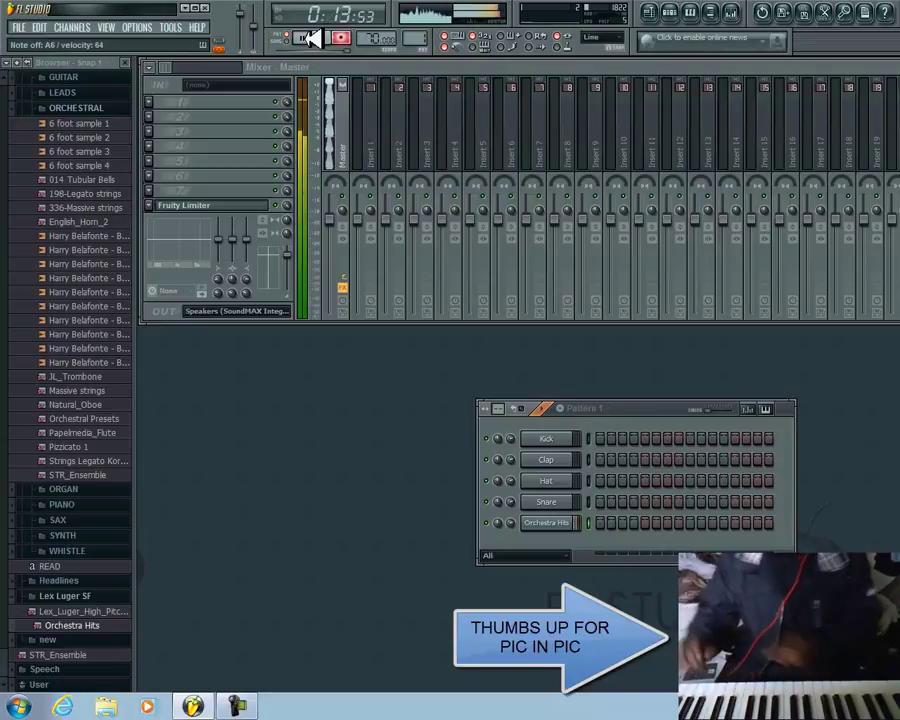
left_click(308, 37)
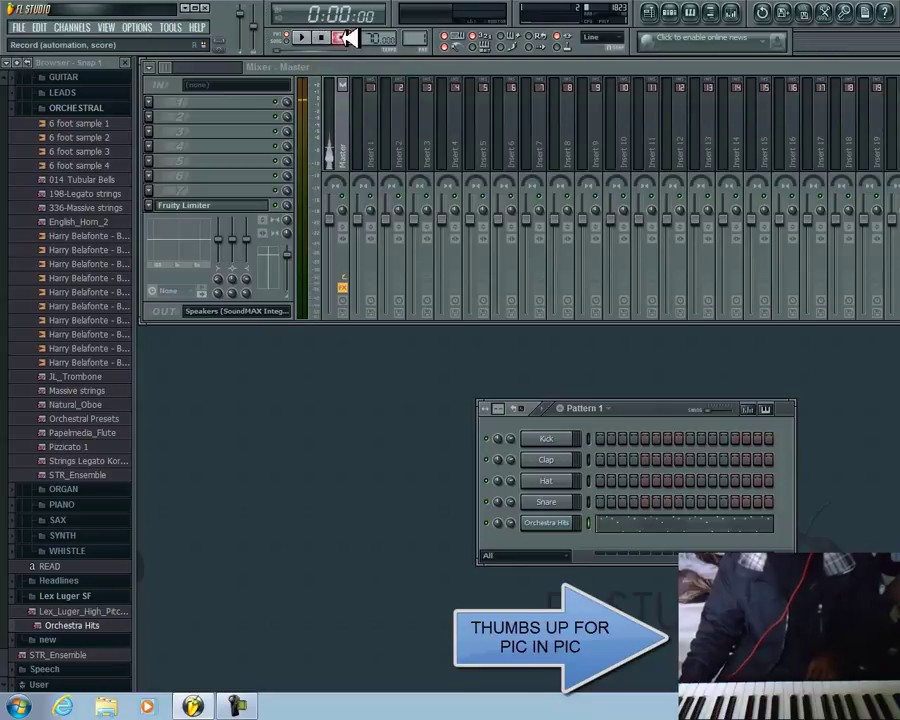
Quantize the recorded Orchestra Hits notes in their piano roll with the default groove template, then close the roll.
right_click(564, 522)
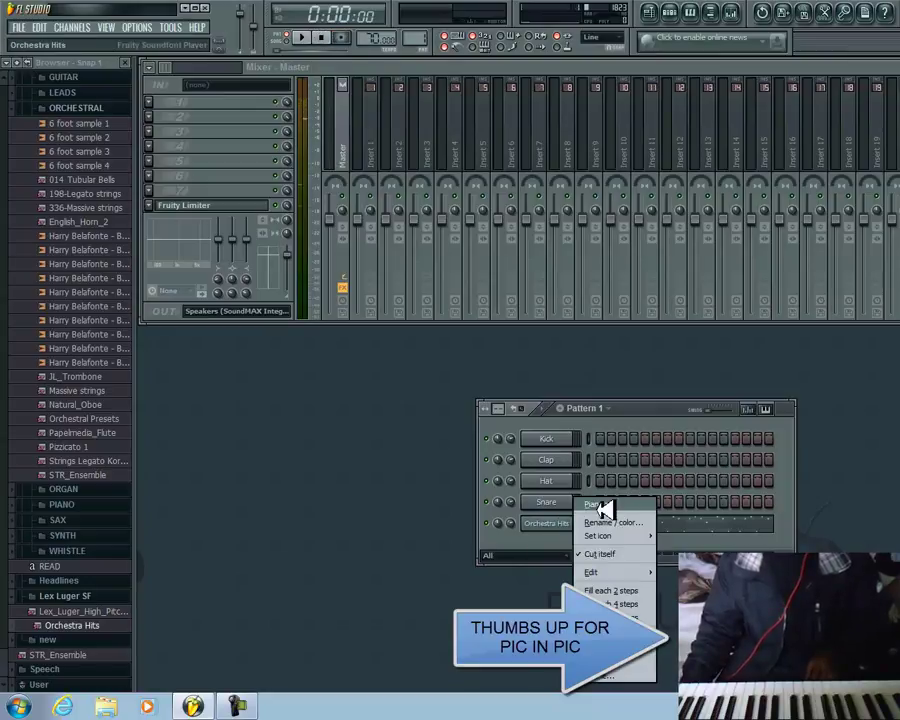
left_click(600, 504)
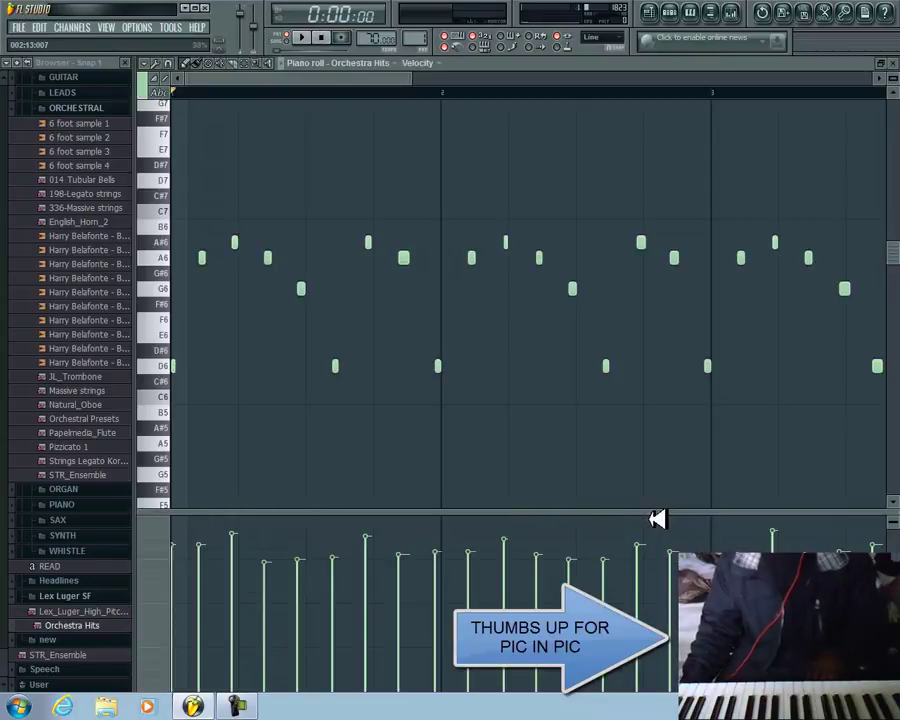
key("alt+q")
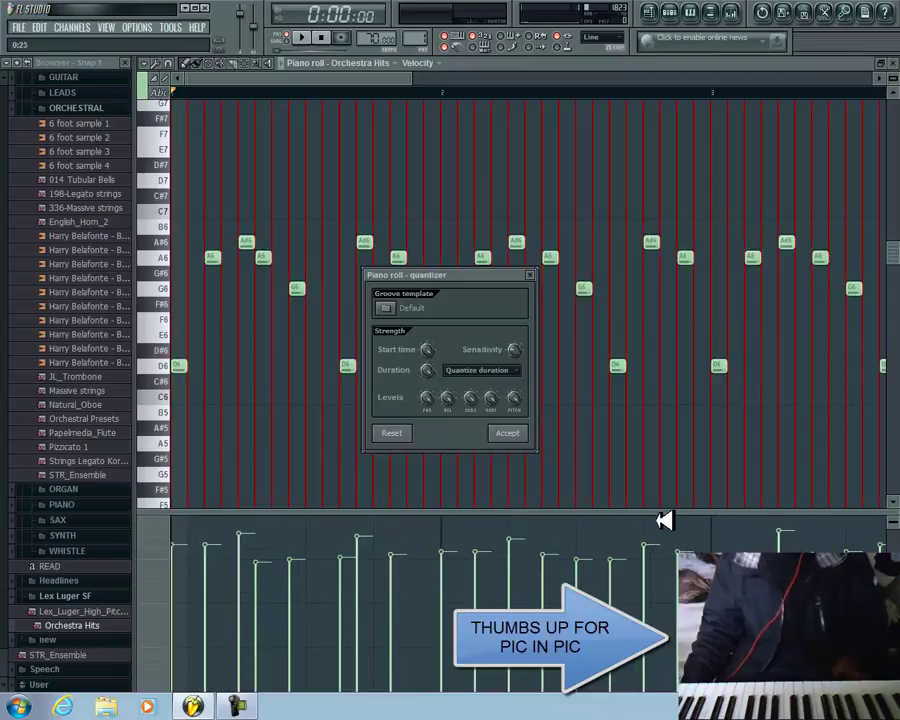
left_click(508, 432)
left_click(894, 62)
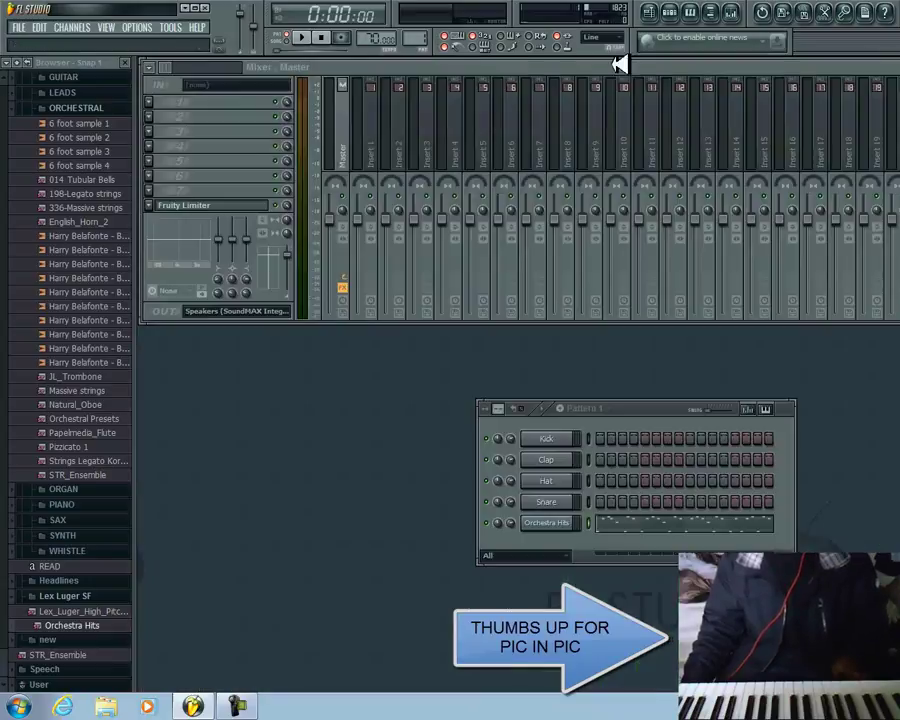
During playback, shift early Orchestra Hits notes in bars 1 and 3 slightly later and level the note velocities.
left_click(305, 39)
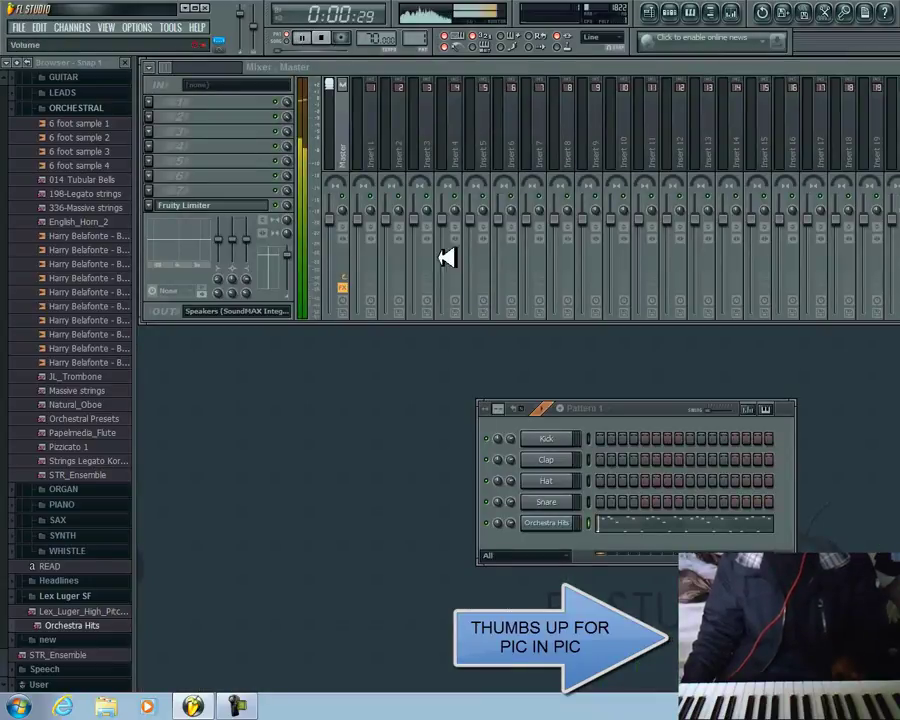
left_click(666, 515)
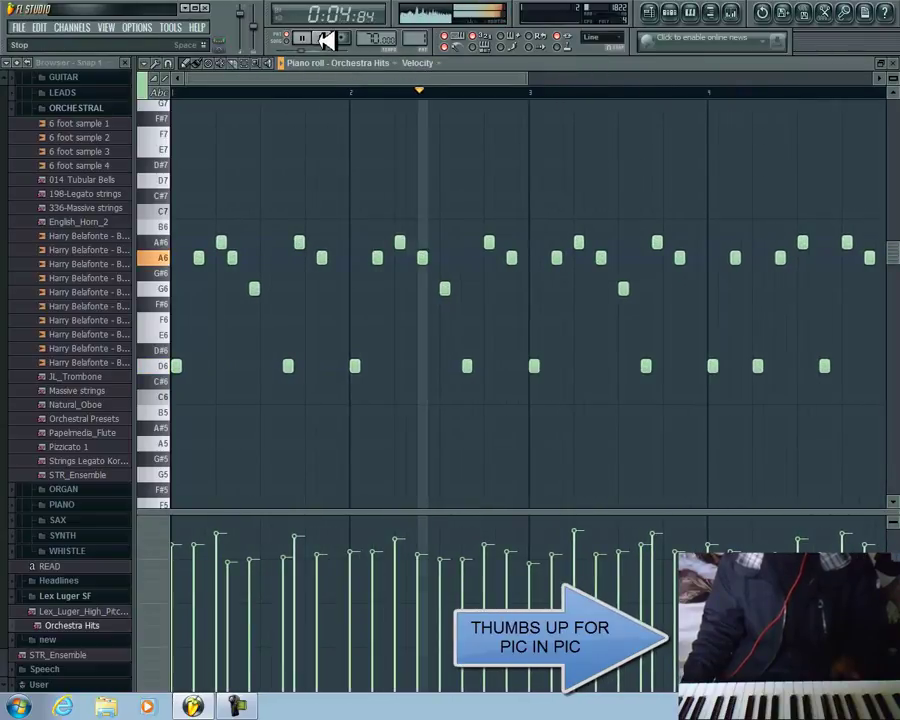
left_click_drag(234, 257, 267, 287)
mouse_move(187, 582)
left_mouse_down()
mouse_move(181, 560)
mouse_move(884, 552)
left_mouse_up()
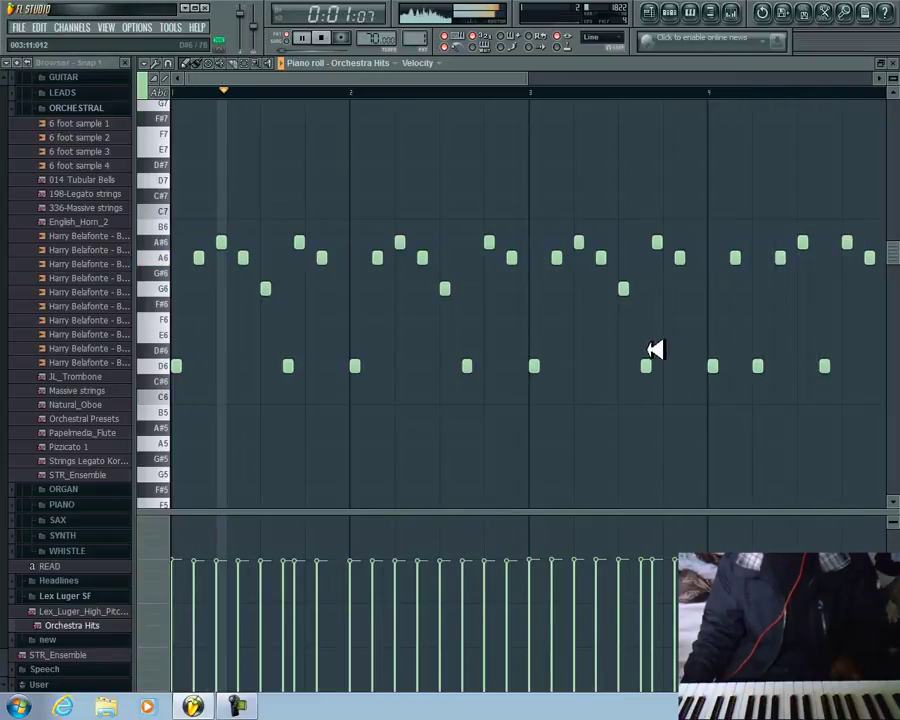
left_click_drag(658, 243, 691, 257)
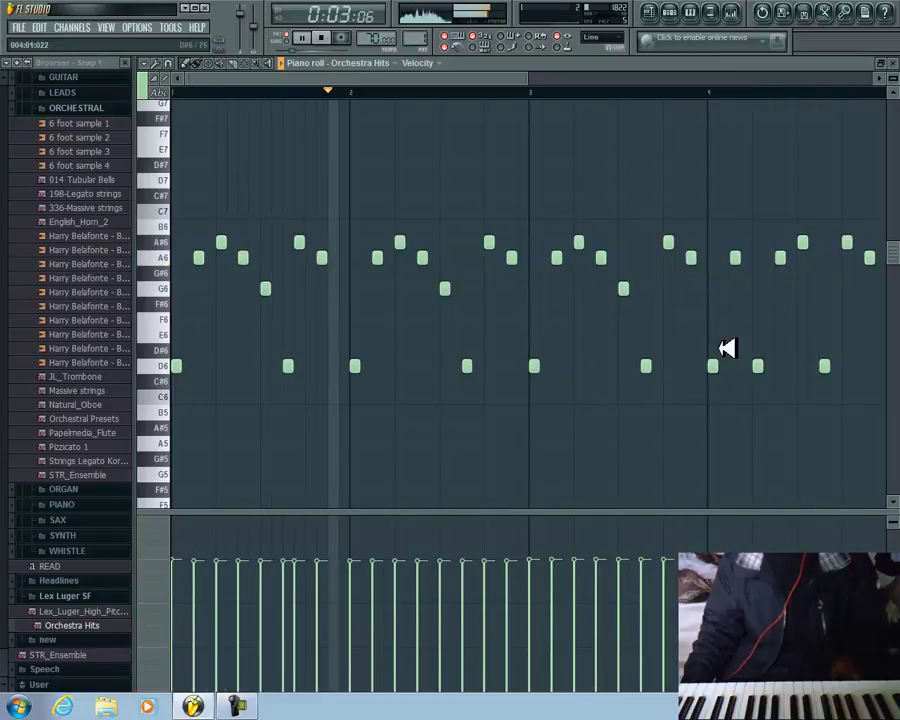
left_click_drag(306, 241, 333, 257)
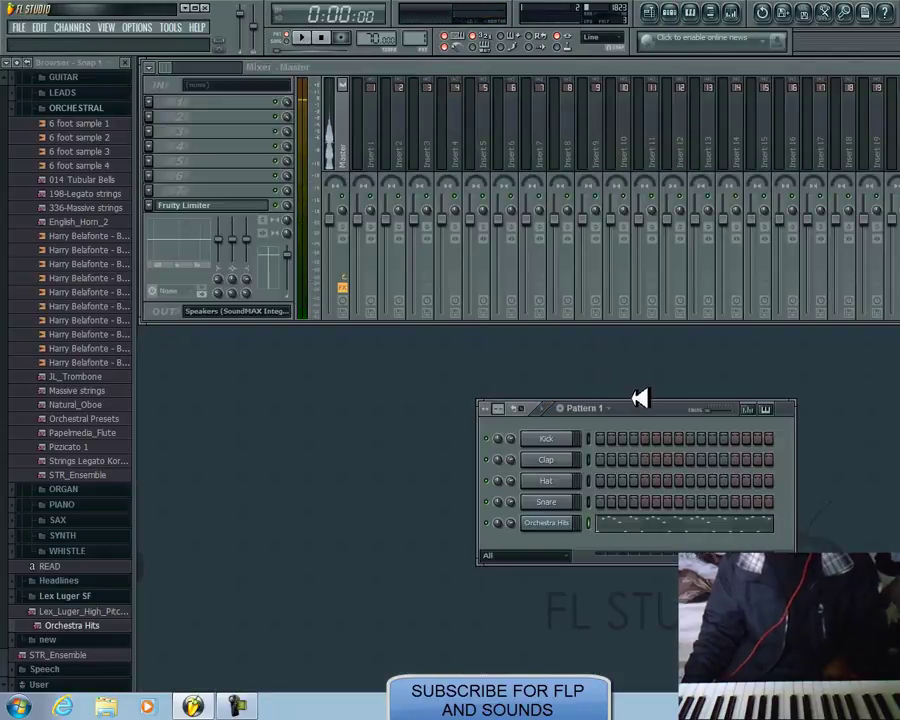
Add the Orchestral Presets soundfont as a new channel below Orchestra Hits and choose its Concerto patch.
left_click_drag(636, 402, 515, 356)
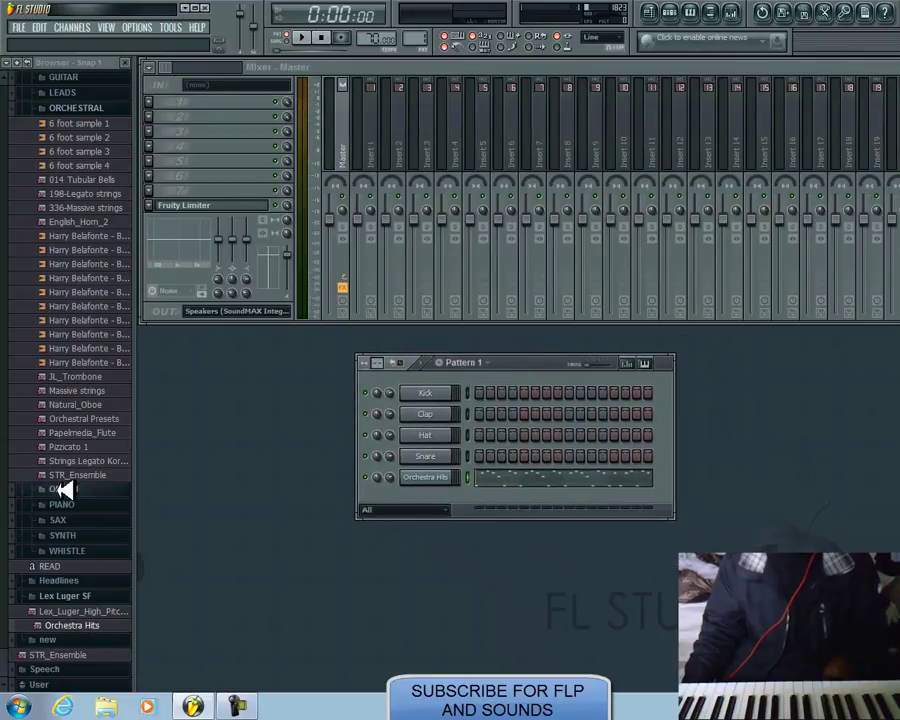
left_click_drag(75, 420, 430, 494)
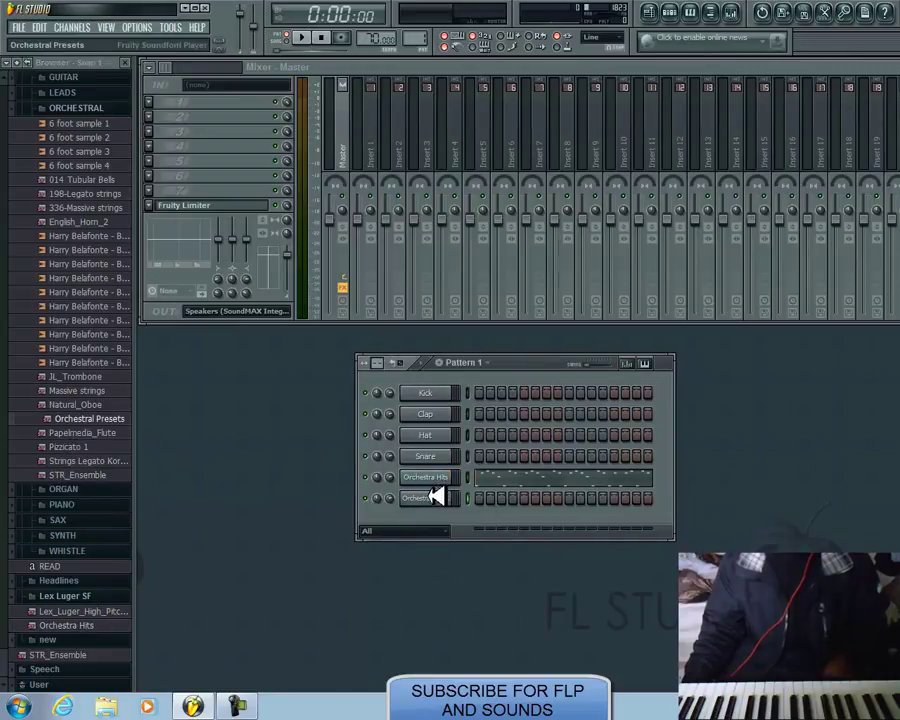
left_click(434, 497)
left_click(643, 183)
left_click(412, 160)
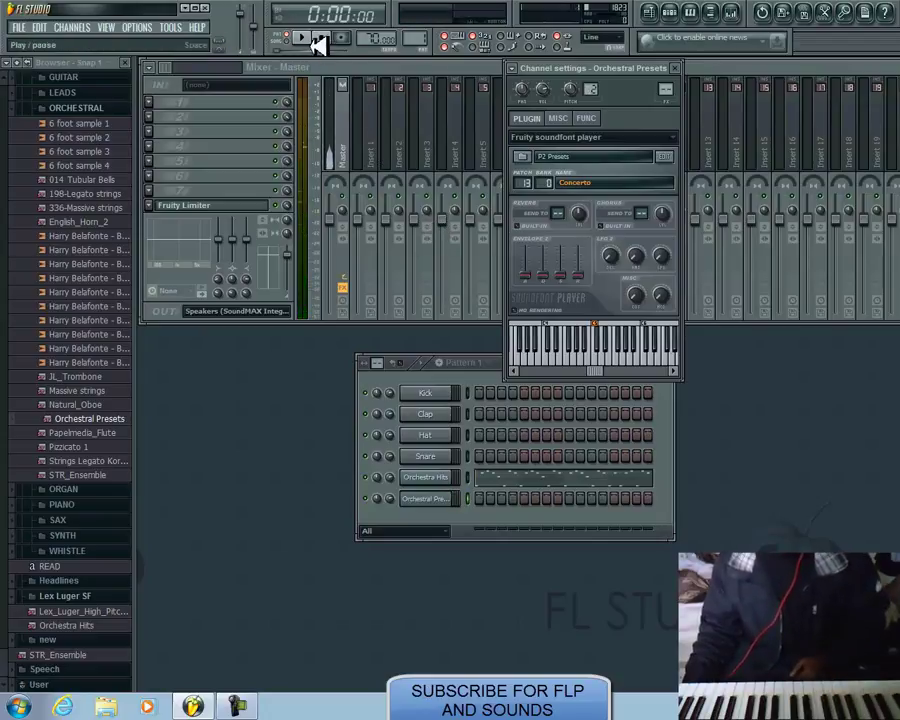
Record a low part live on the Orchestral Presets channel as automation and score.
left_click(341, 37)
left_click(449, 445)
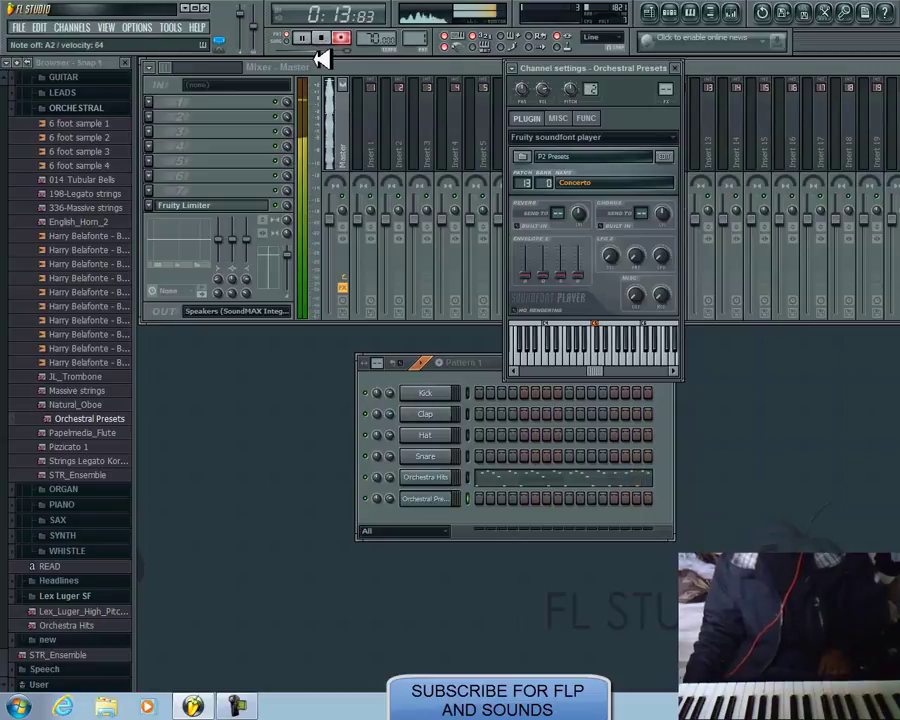
left_click(320, 38)
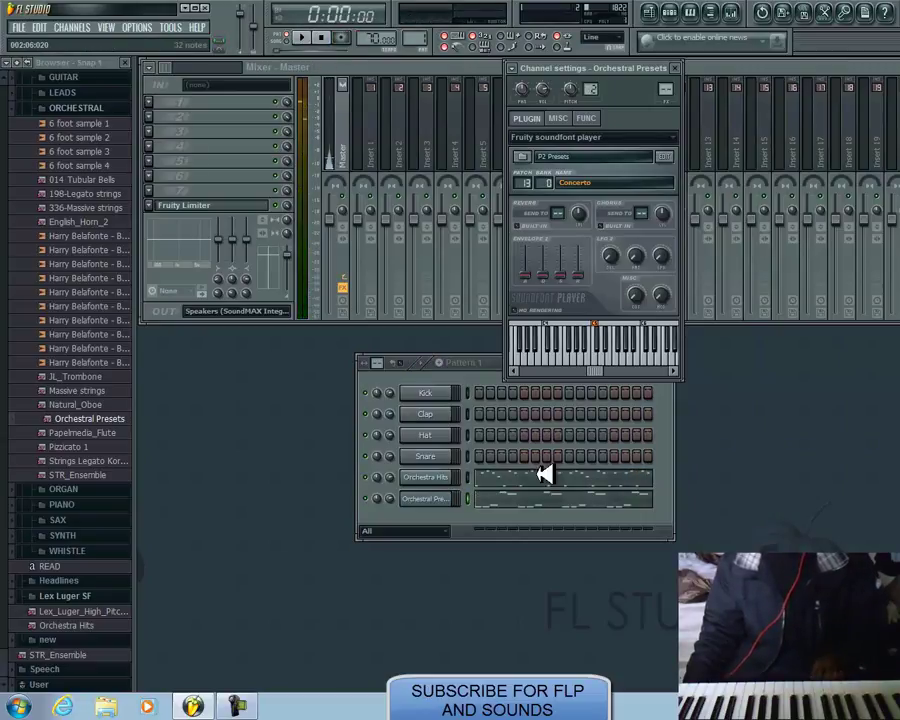
Quantize the recorded Orchestral Presets notes in their piano roll using the default groove template.
left_click(542, 497)
key("alt+q")
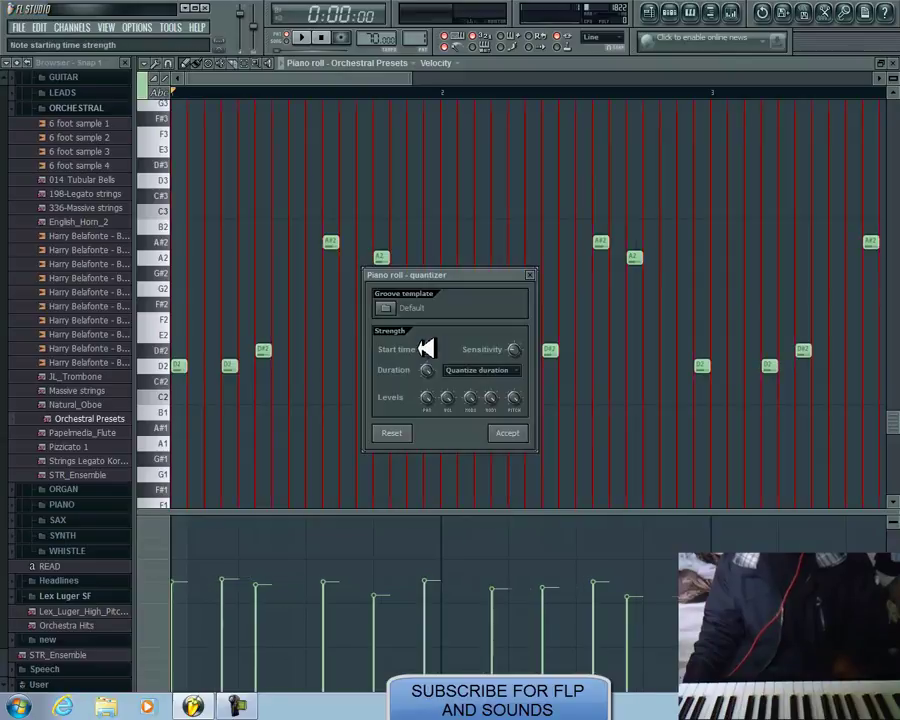
left_click(507, 432)
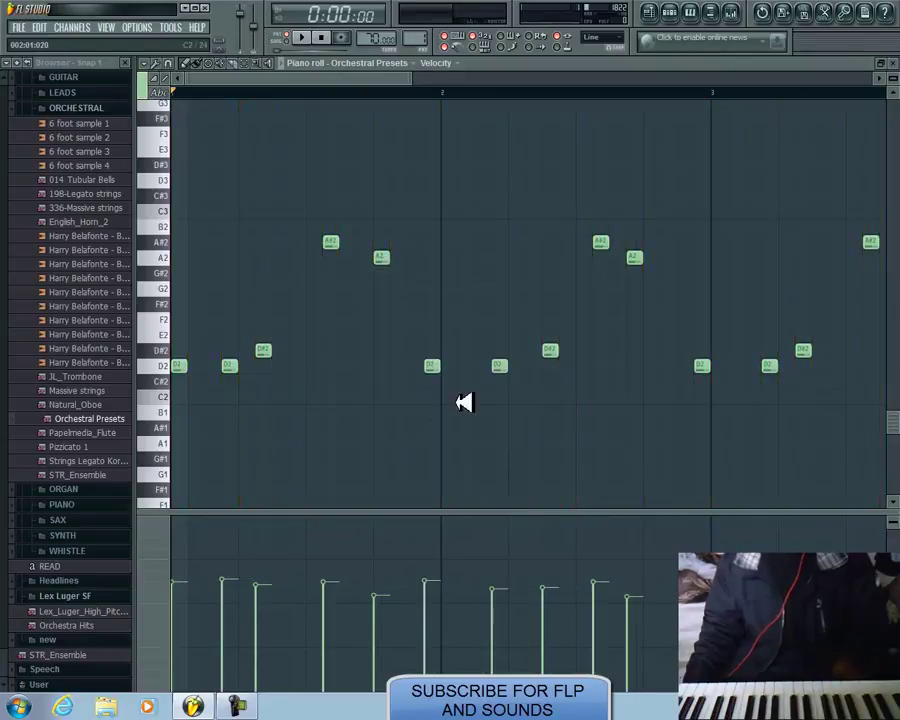
Shift the early D2, D#2 and A2 notes of the Orchestral Presets part slightly later so the rhythm matches across bars 1 to 4.
left_click_drag(272, 349, 289, 349)
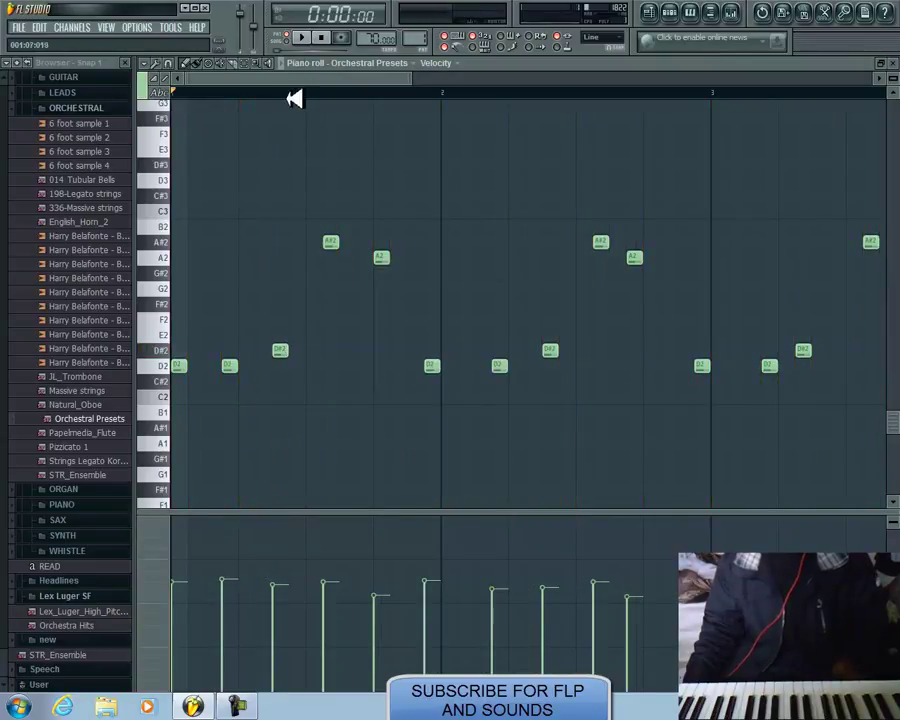
left_click(308, 40)
left_click_drag(437, 366, 454, 366)
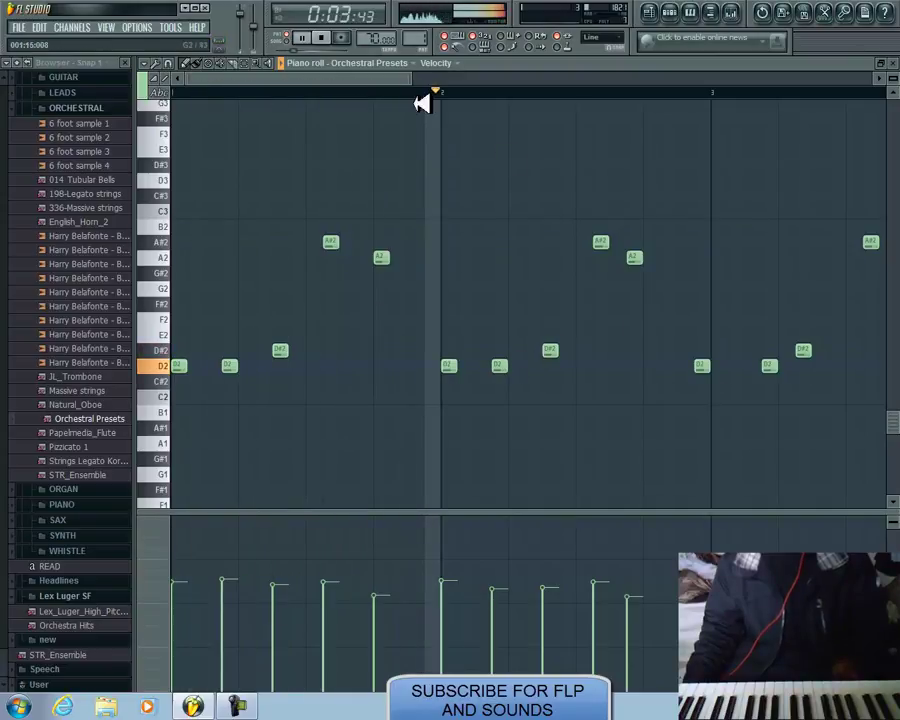
left_click_drag(384, 80, 454, 257)
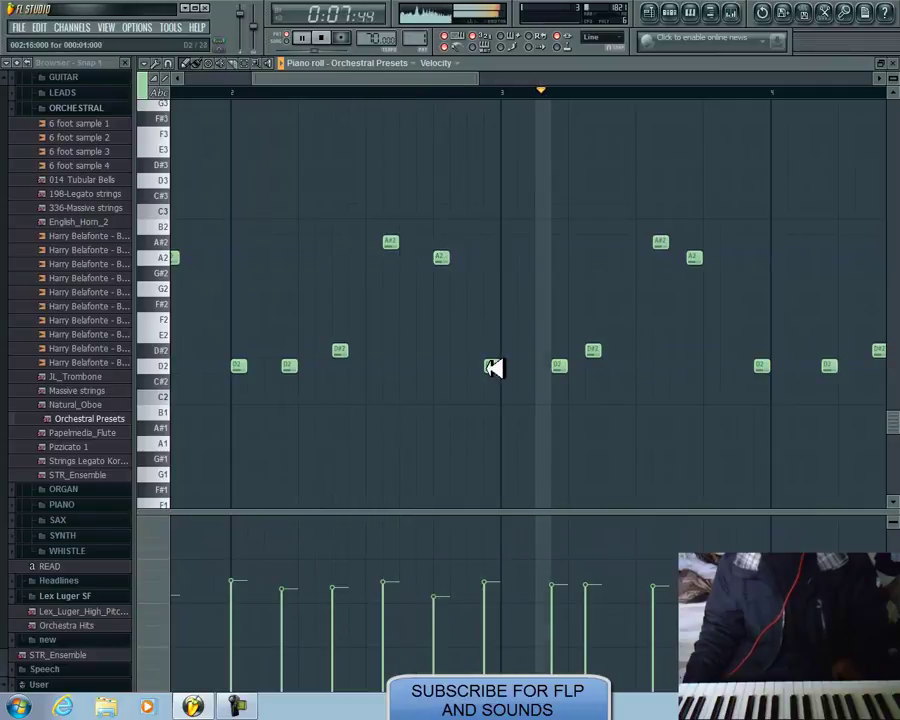
left_click_drag(503, 370, 521, 368)
left_click_drag(601, 350, 619, 348)
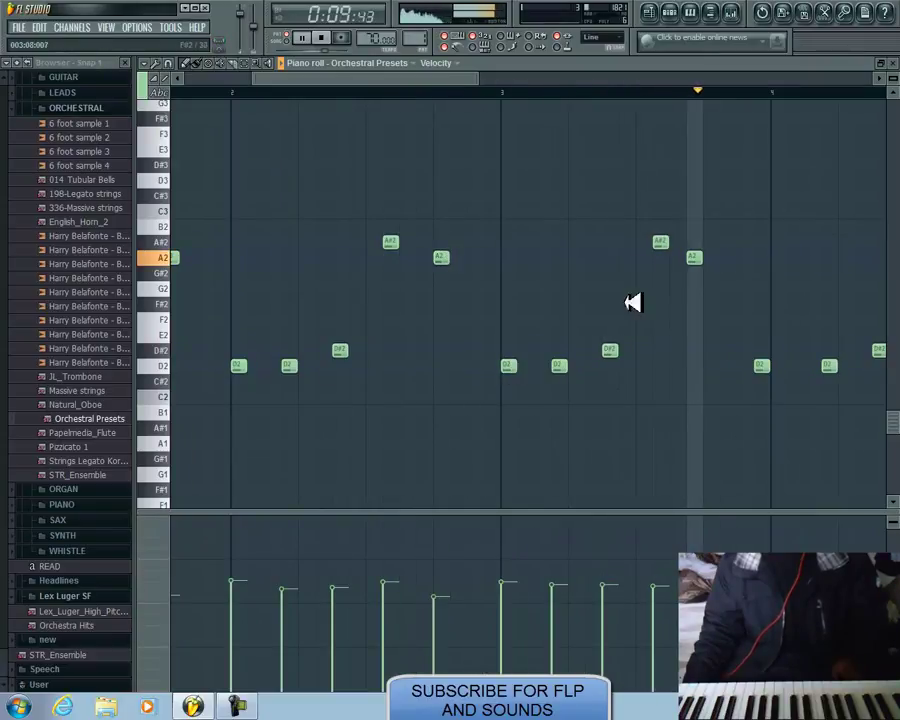
left_click_drag(669, 239, 655, 241)
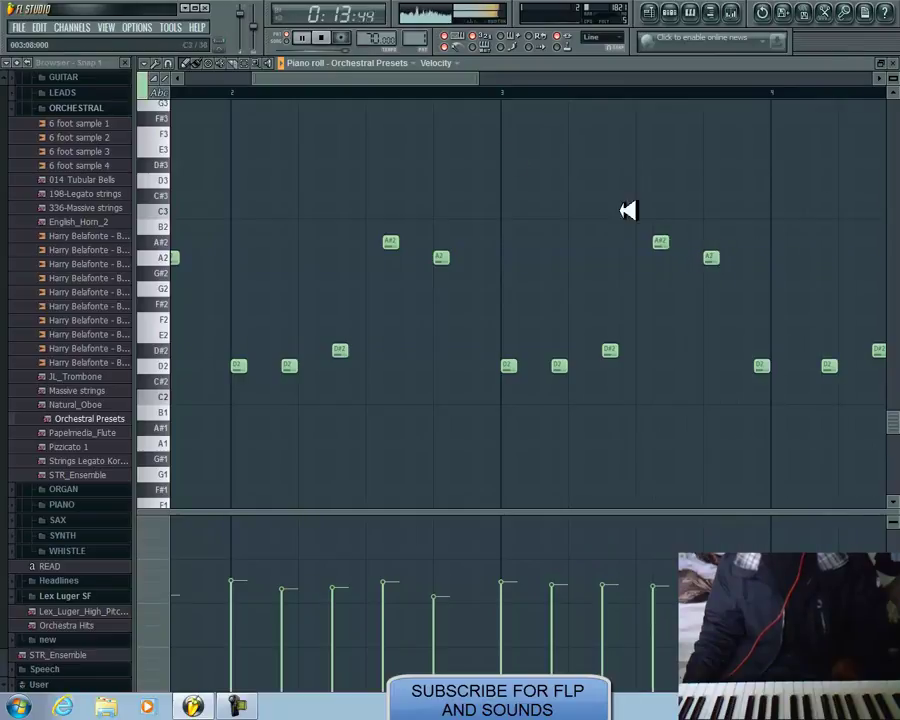
mouse_move(400, 75)
left_mouse_down()
mouse_move(524, 108)
mouse_move(550, 105)
left_mouse_up()
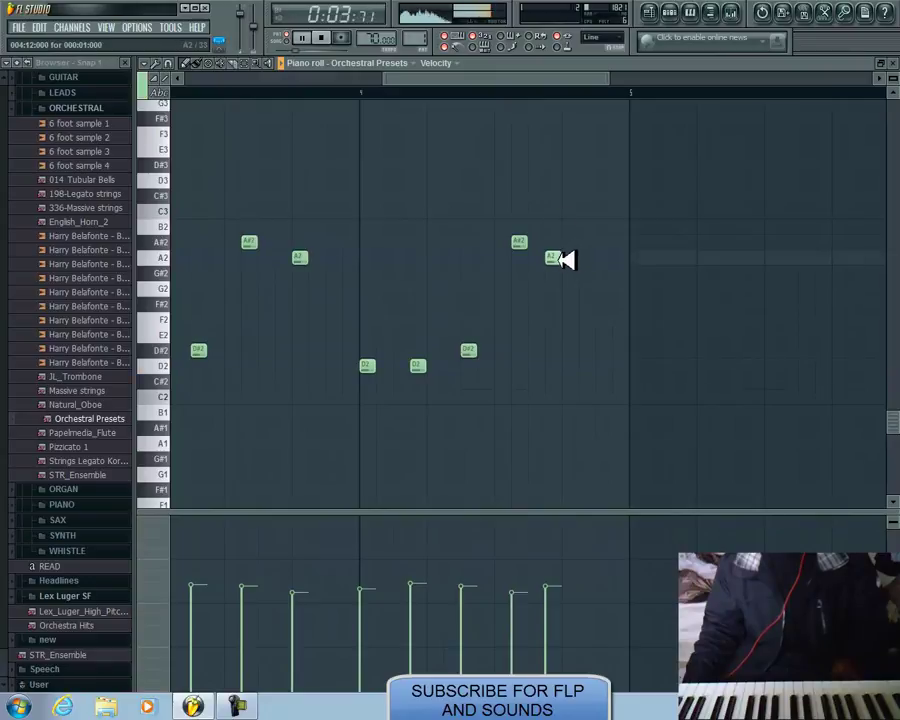
Lengthen all Orchestral Presets notes together, turning snap off to fine-tune their length, and clear the selection.
left_click_drag(508, 76, 171, 74)
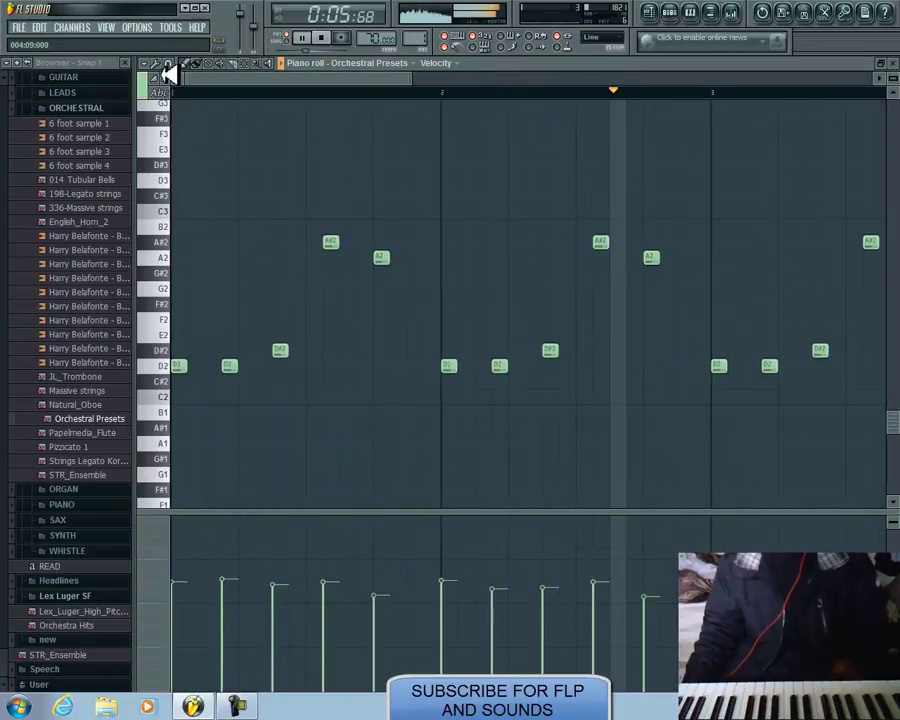
key("ctrl+a")
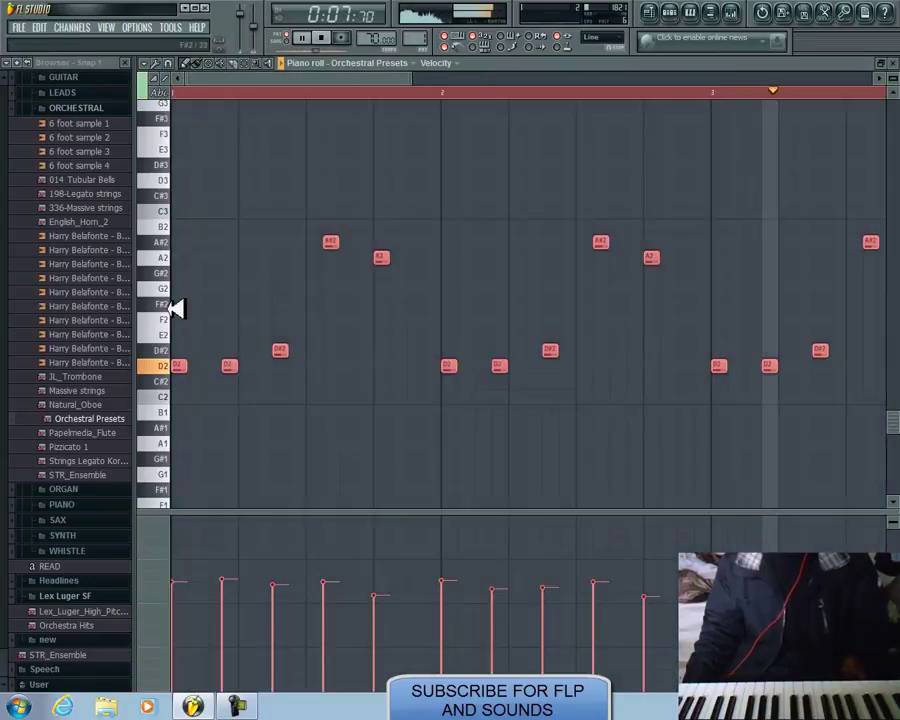
left_click_drag(192, 365, 213, 365)
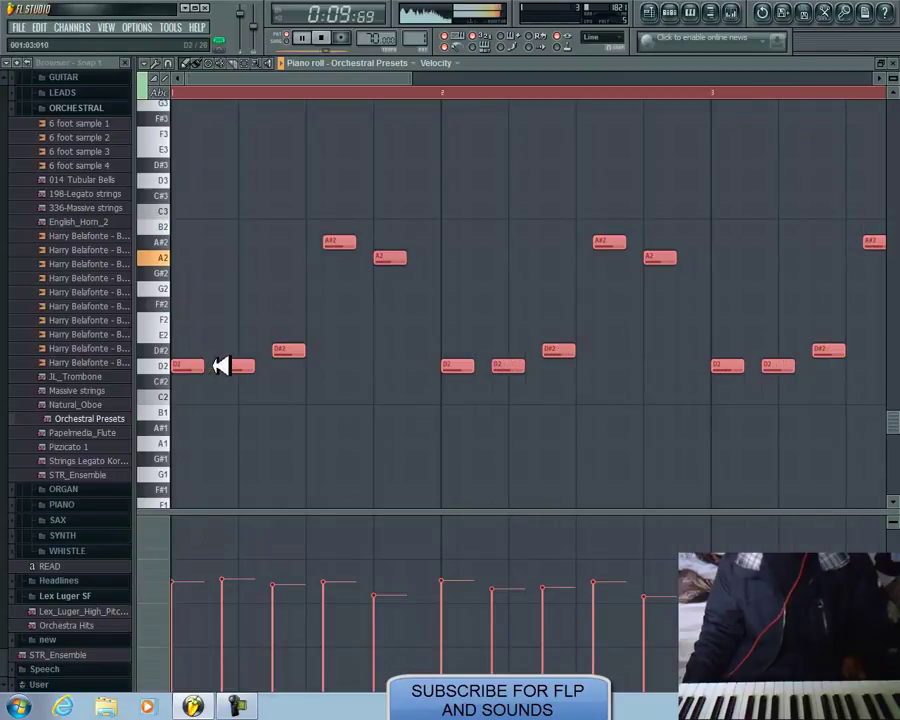
left_click(608, 37)
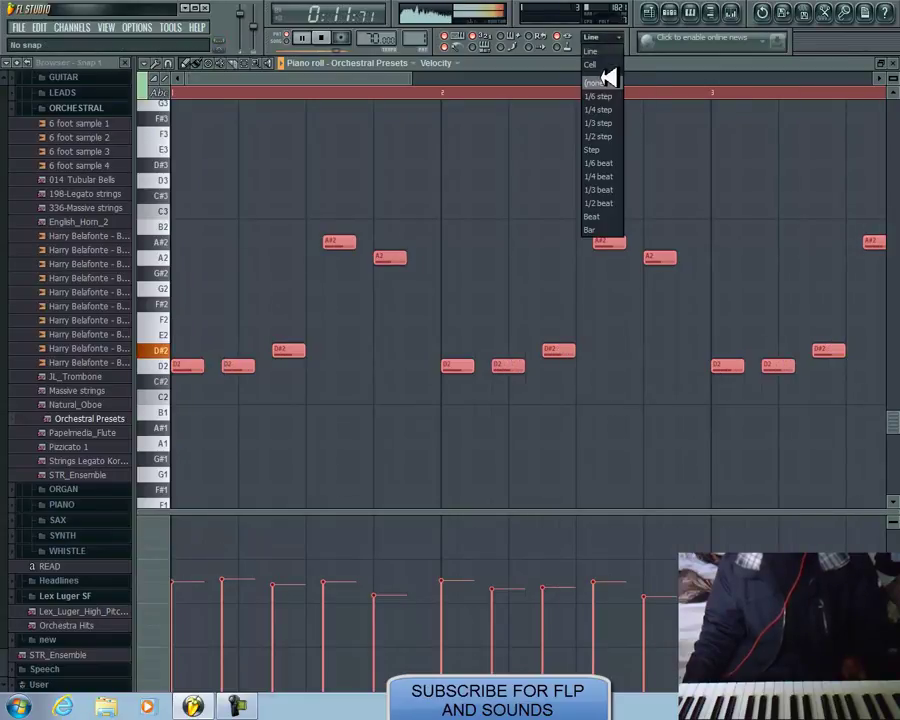
left_click(600, 82)
left_click_drag(207, 366, 216, 366)
key("space")
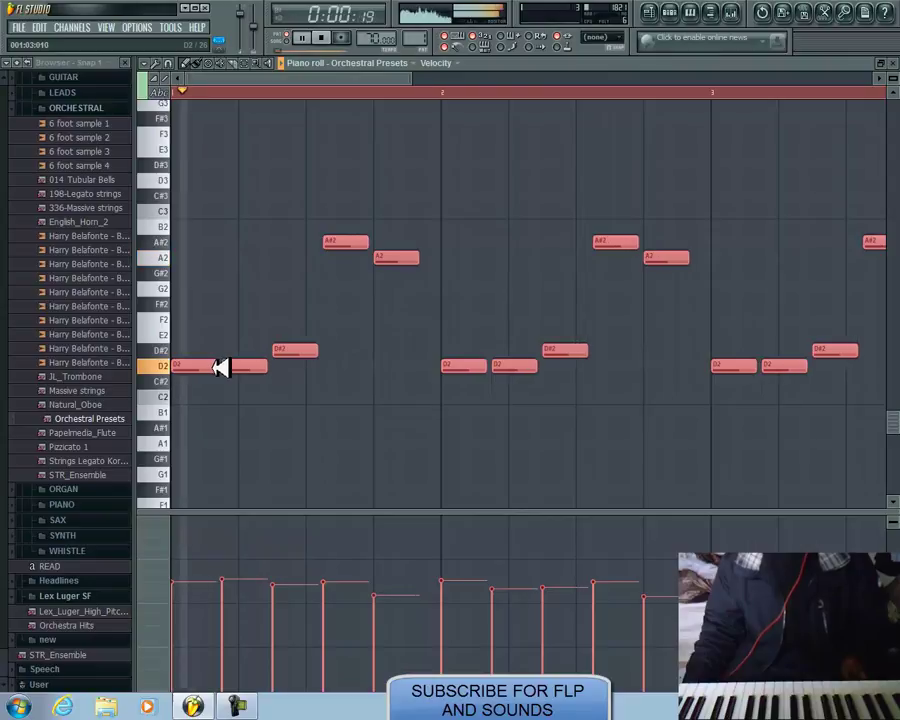
left_click(366, 88)
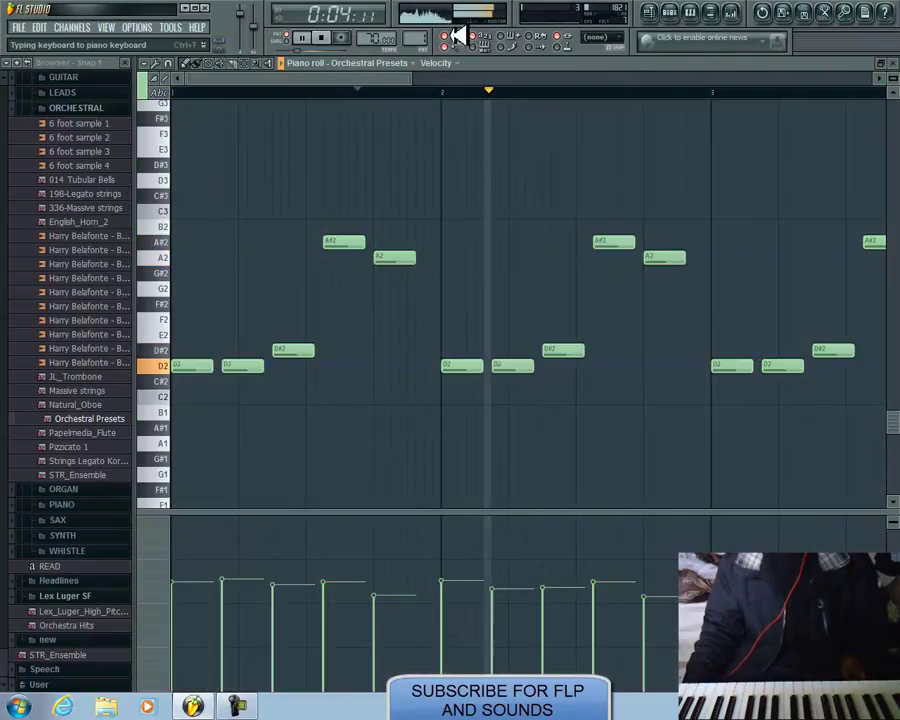
Set snapping back to Line and close the Orchestral Presets piano roll.
left_click(606, 40)
left_click(604, 49)
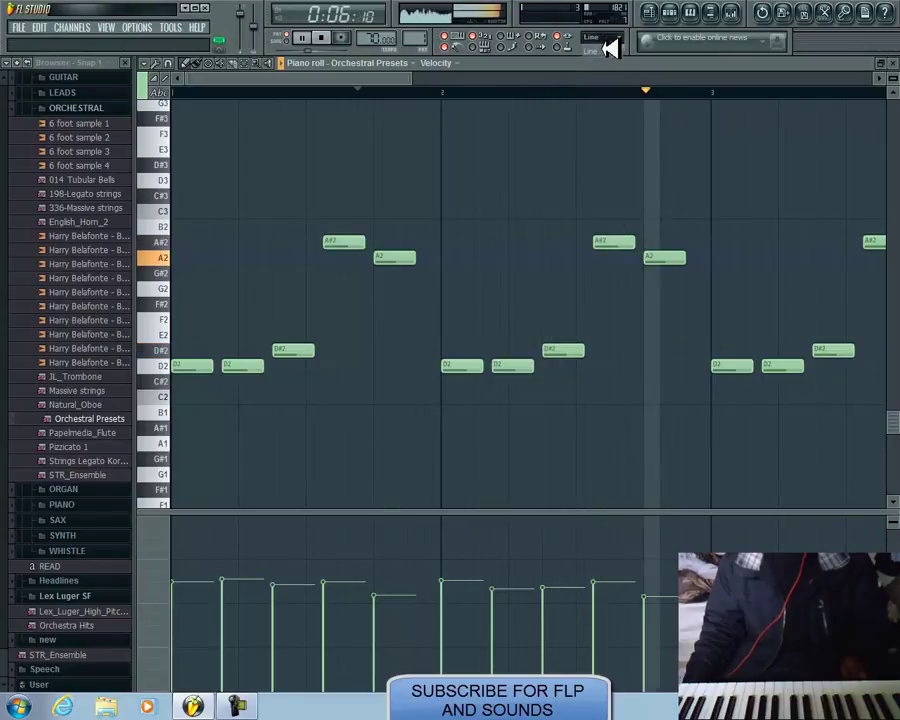
left_click(881, 63)
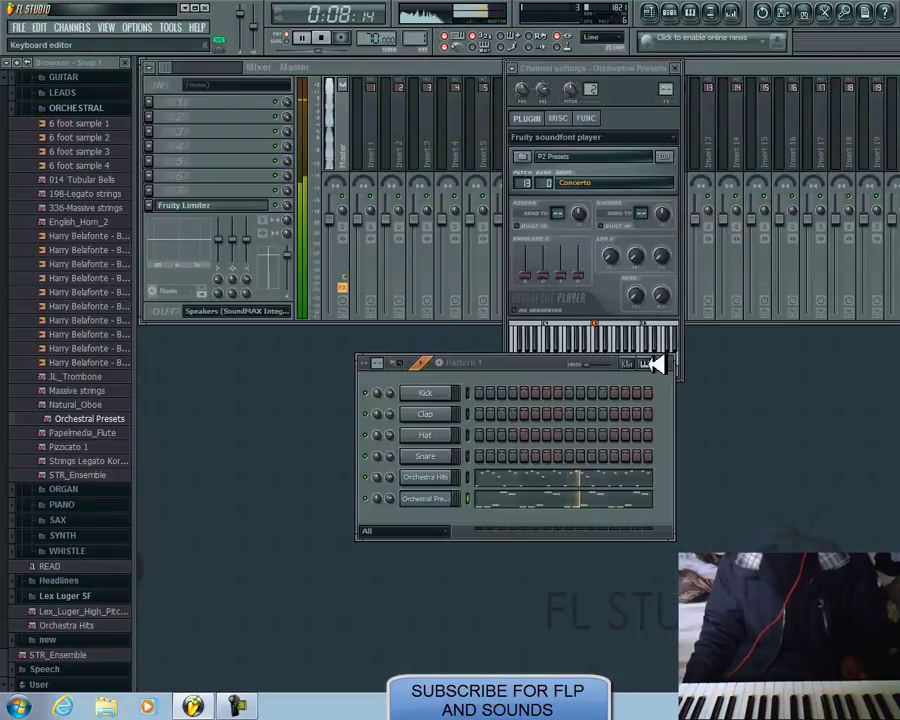
Clone the Orchestral Presets channel and open the piano roll of the new Orchestral Presets #2 channel.
right_click(446, 497)
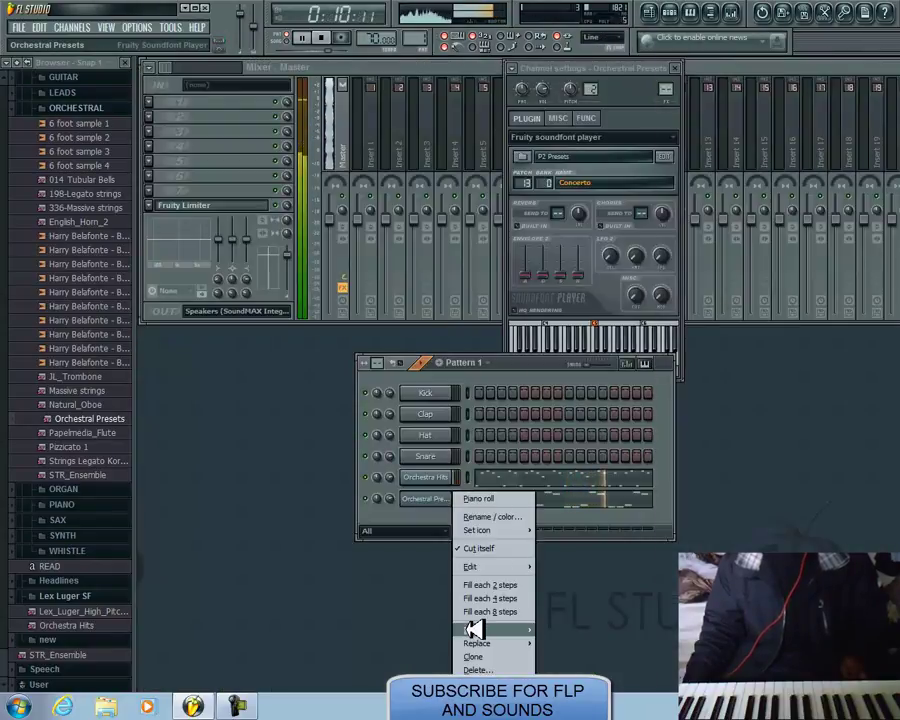
mouse_move(474, 628)
left_click(474, 656)
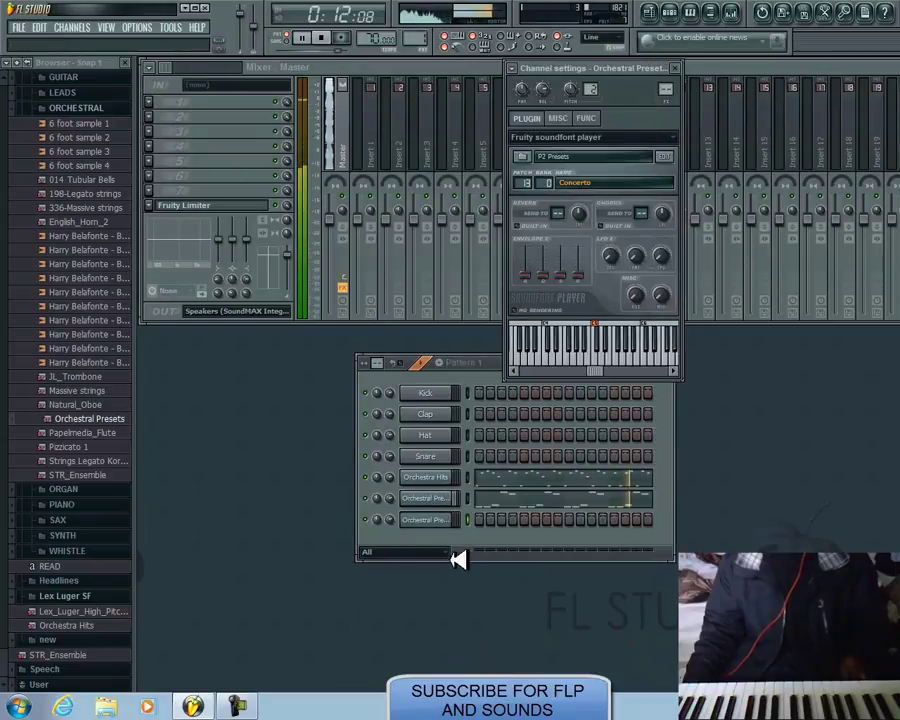
right_click(446, 519)
left_click(486, 509)
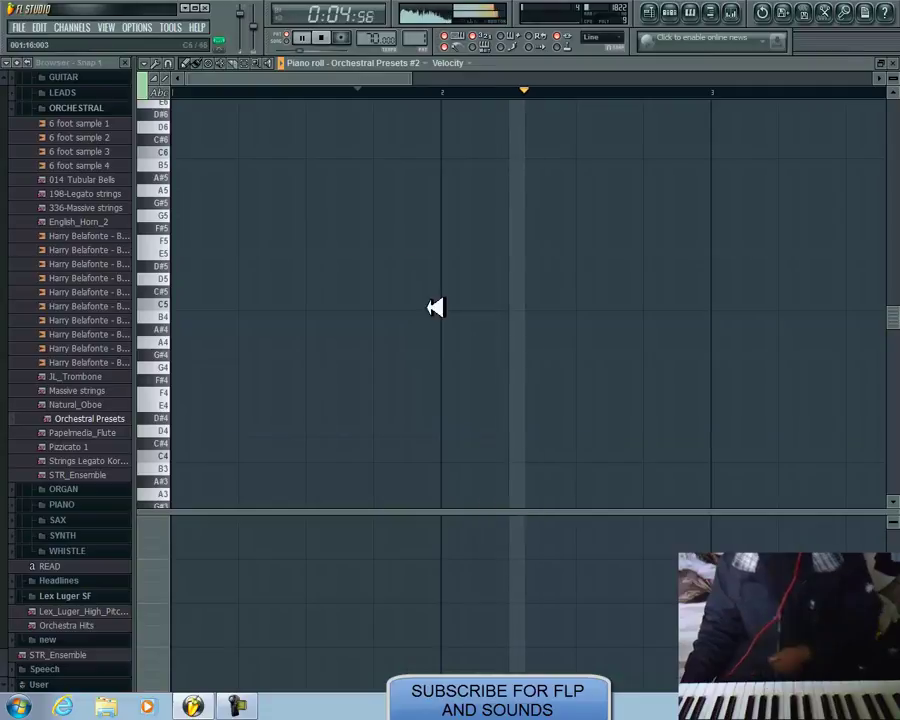
Record a four-bar melody of D4, G4, A4 and A#4 notes into Orchestral Presets #2 using automation and score recording.
left_click(340, 38)
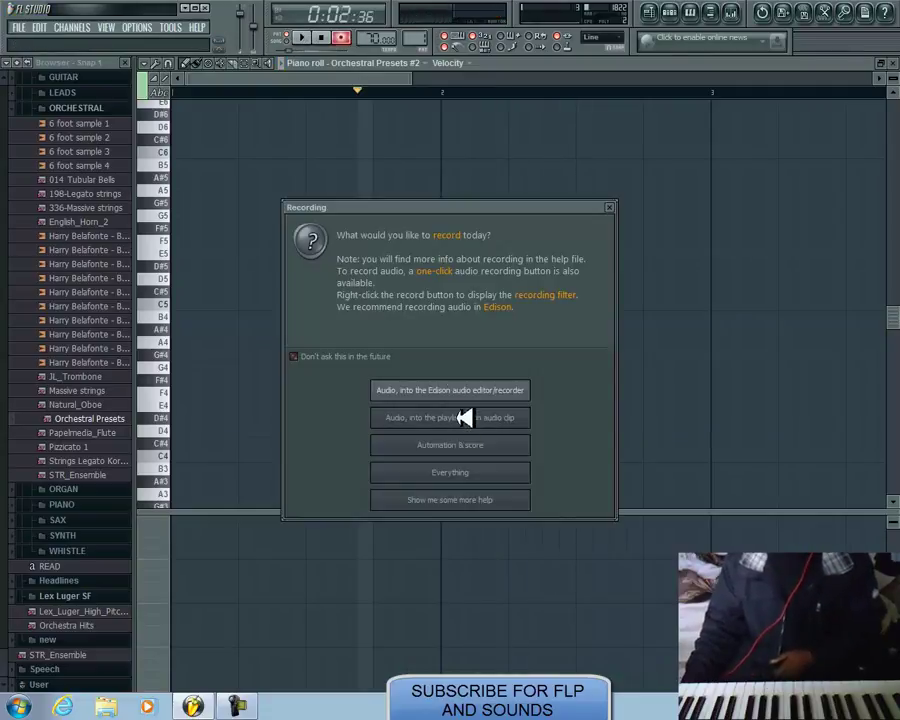
left_click(461, 415)
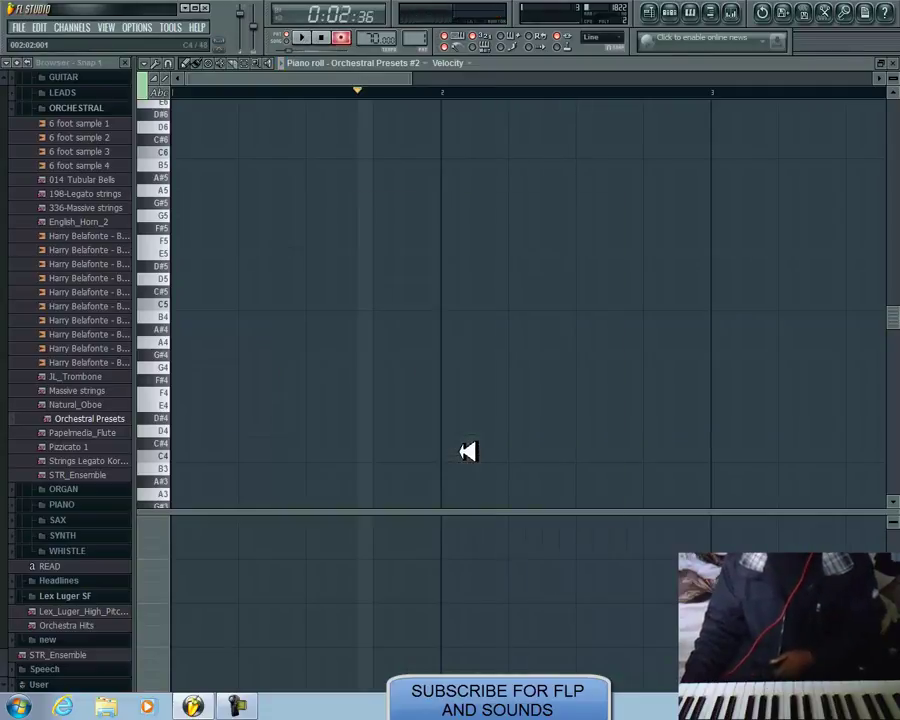
left_click(309, 37)
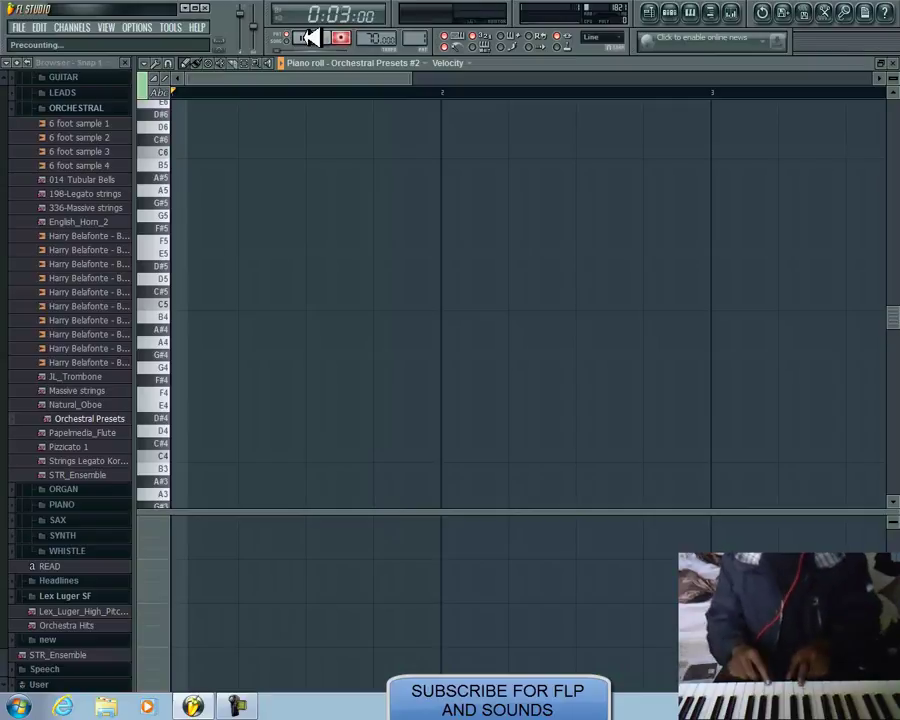
left_click(307, 37)
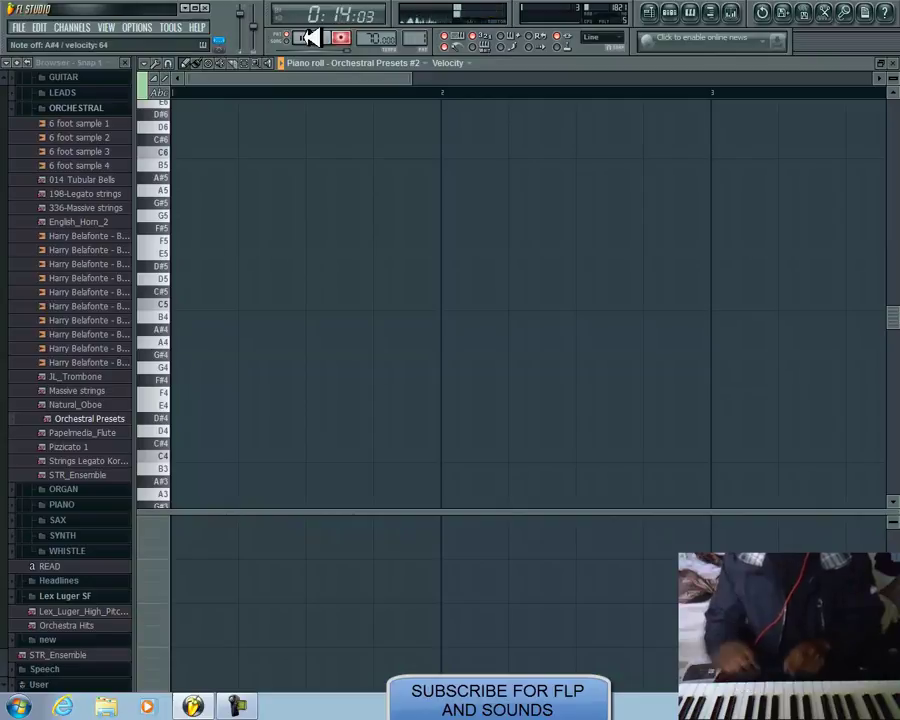
left_click(323, 38)
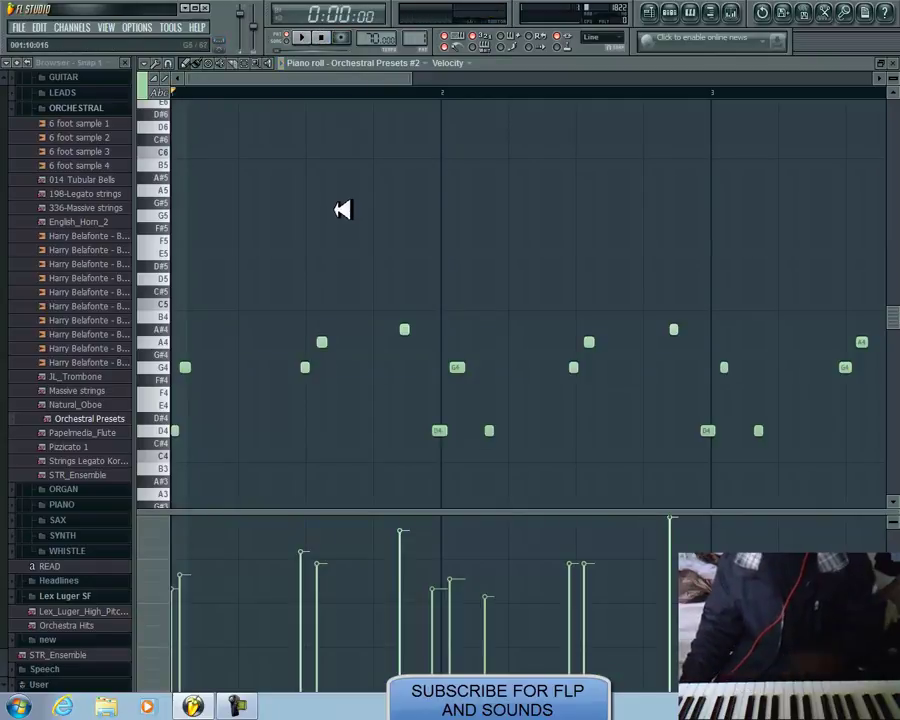
Quantize the Orchestral Presets #2 notes with the default groove template, move the first G4 to step 2, and add a D4 on step 4 of bar 1.
key("alt+q")
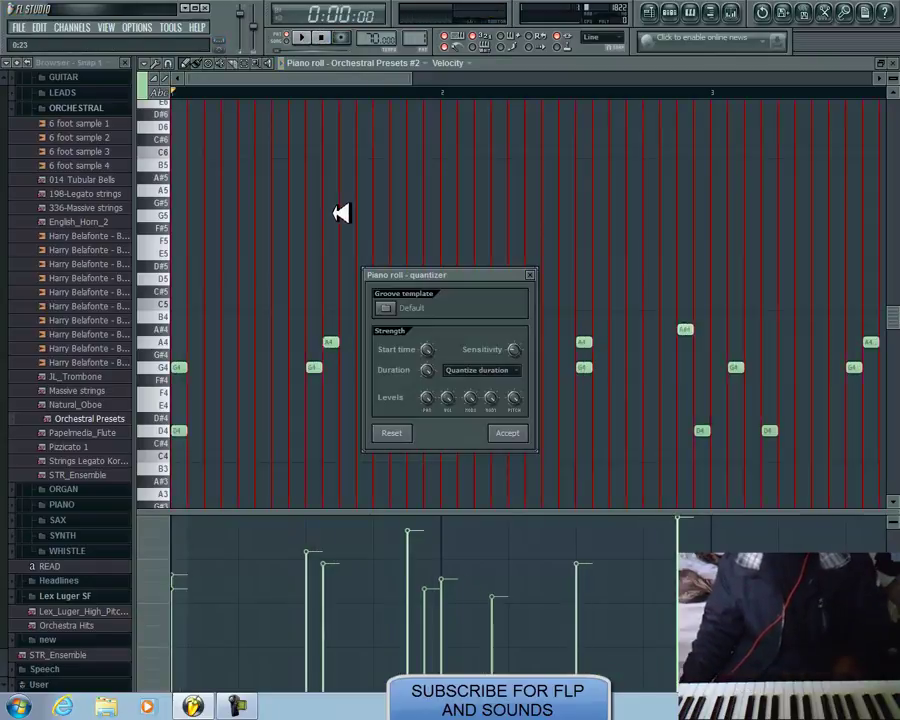
left_click(506, 431)
left_click(195, 367)
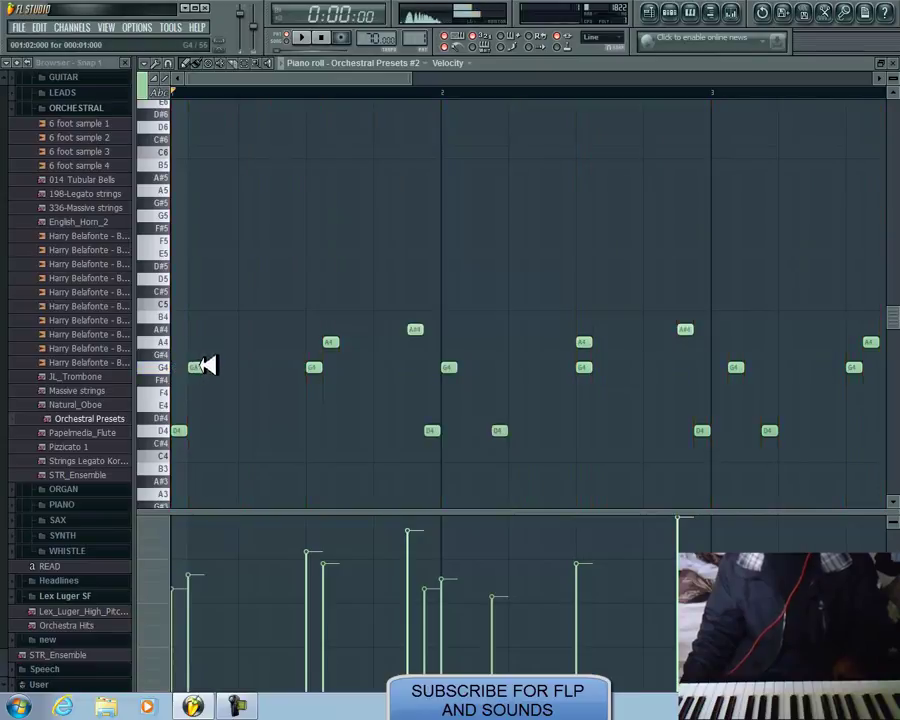
left_click(229, 431)
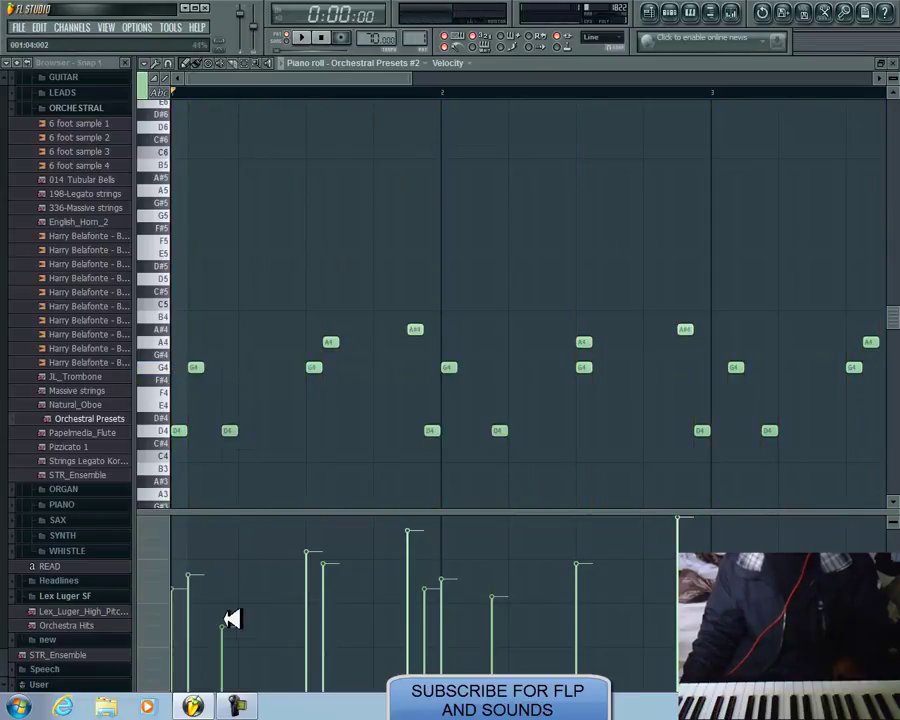
Even out the Orchestral Presets #2 note velocities across all four bars, keeping the second D4 of each bar softer.
left_click_drag(182, 562, 393, 560)
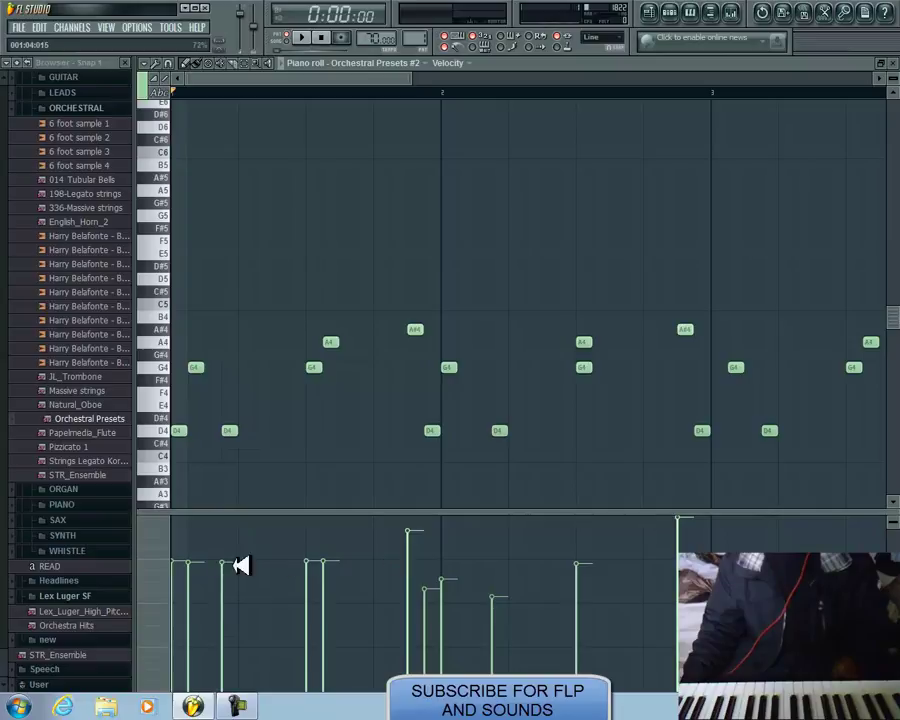
left_click_drag(280, 561, 690, 560)
mouse_move(817, 560)
left_mouse_down()
mouse_move(897, 561)
mouse_move(893, 543)
left_mouse_up()
left_click_drag(447, 79, 314, 103)
left_click_drag(419, 87, 532, 76)
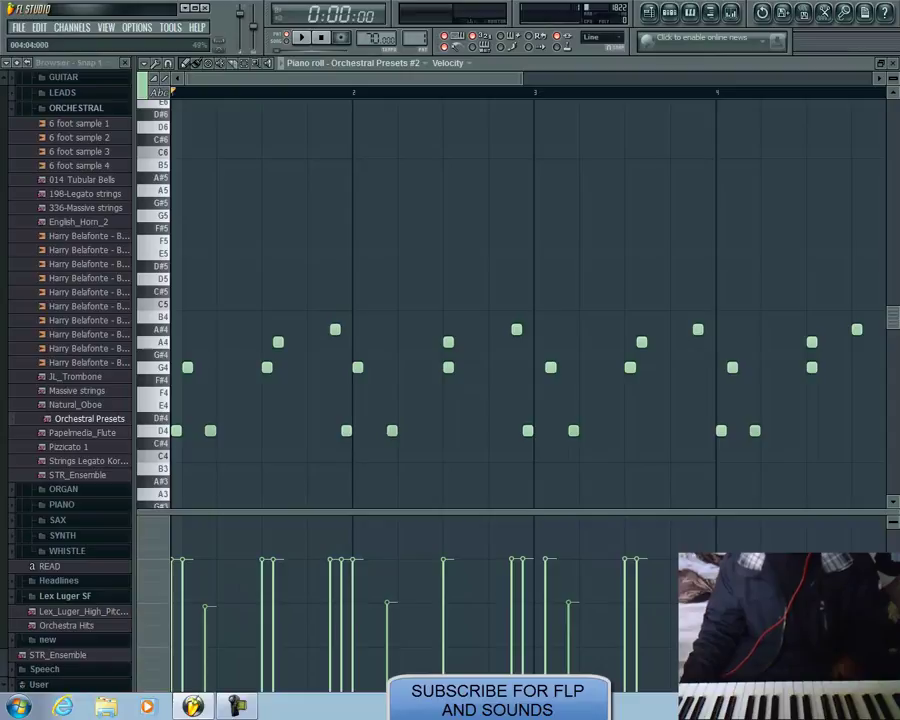
During playback, shift the early D4, G4 and A4 notes of bar 2 and the first D4 of bar 3 one step later.
left_click(310, 38)
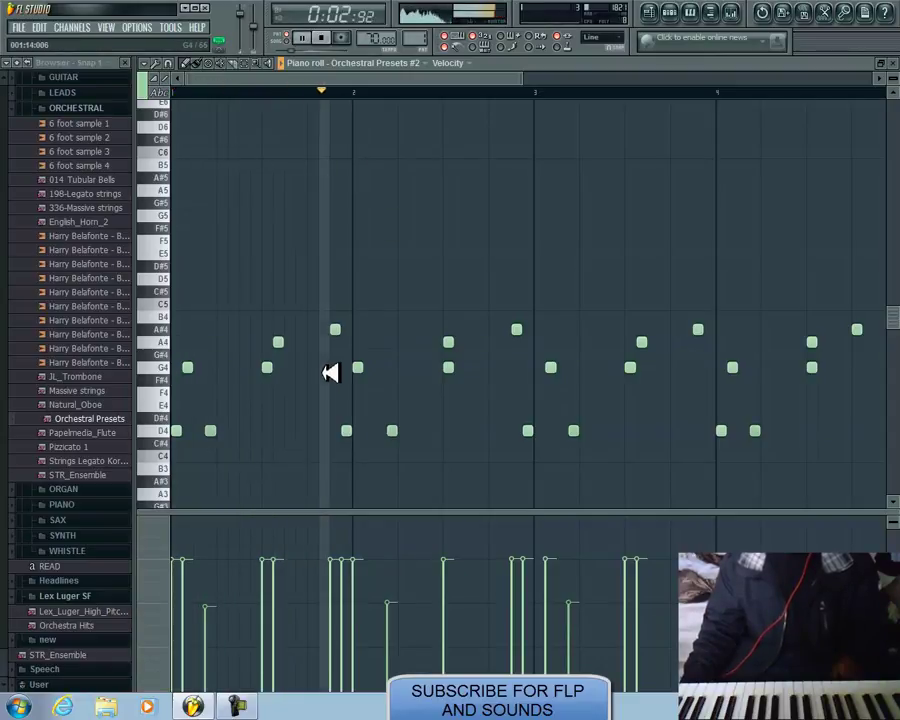
left_click_drag(350, 422, 362, 426)
left_click_drag(356, 360, 368, 366)
left_click_drag(450, 342, 462, 343)
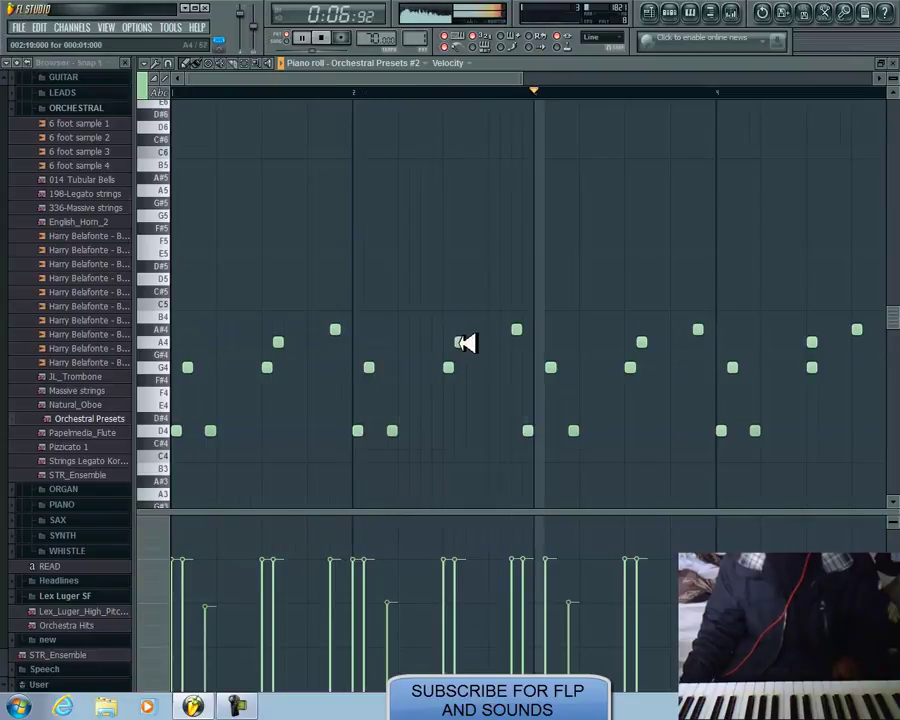
left_click_drag(532, 431, 542, 431)
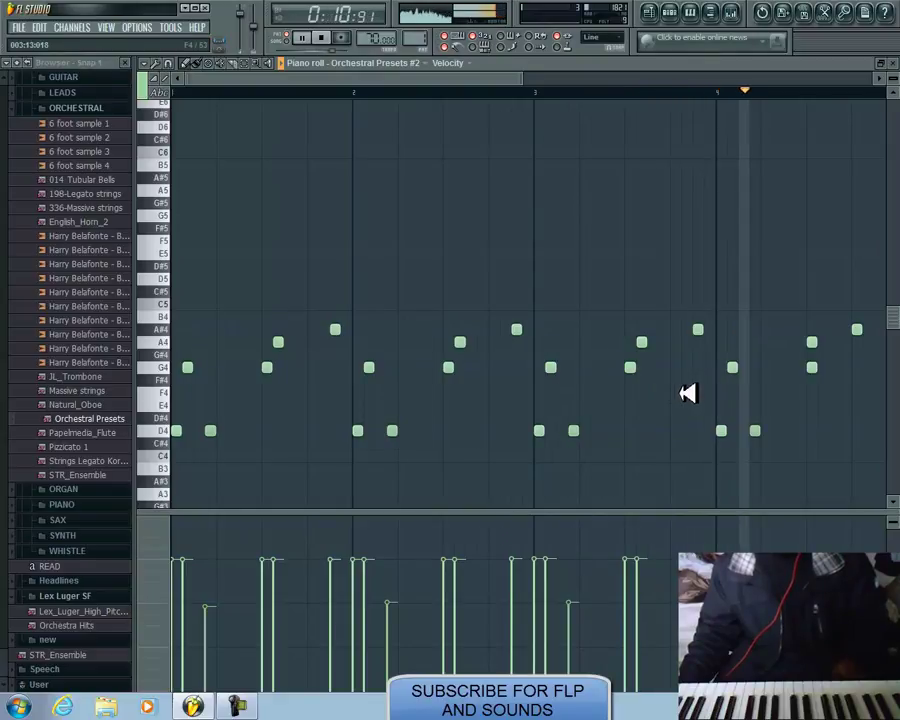
Shift the A4 and final A#4 of bar 4 one step later, trim the A#4 to one step, and close the piano roll.
left_click_drag(814, 343, 892, 330)
left_click_drag(477, 85, 522, 92)
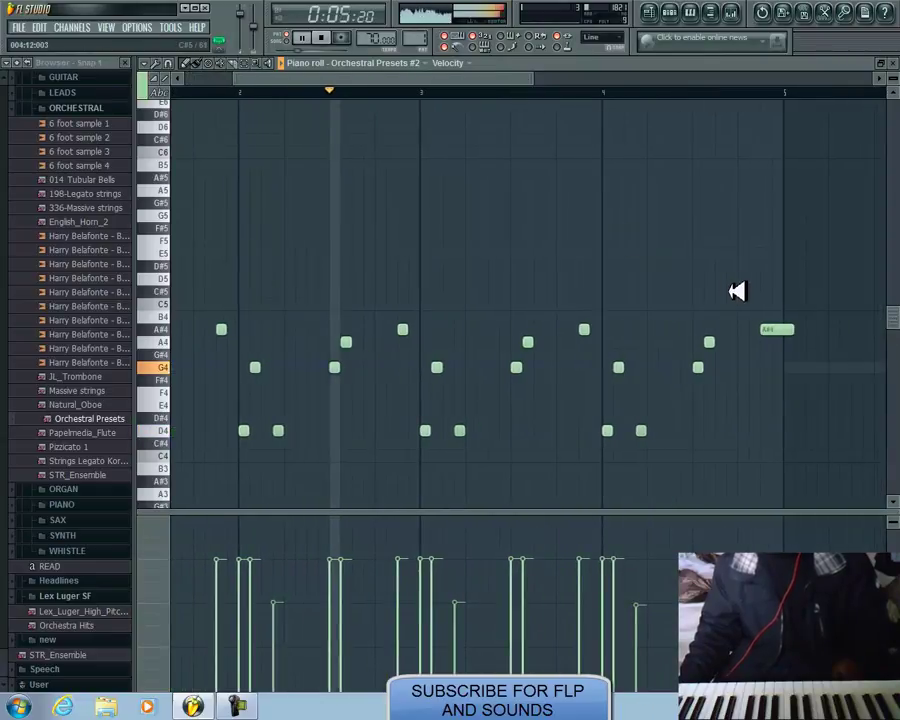
left_click_drag(797, 330, 780, 329)
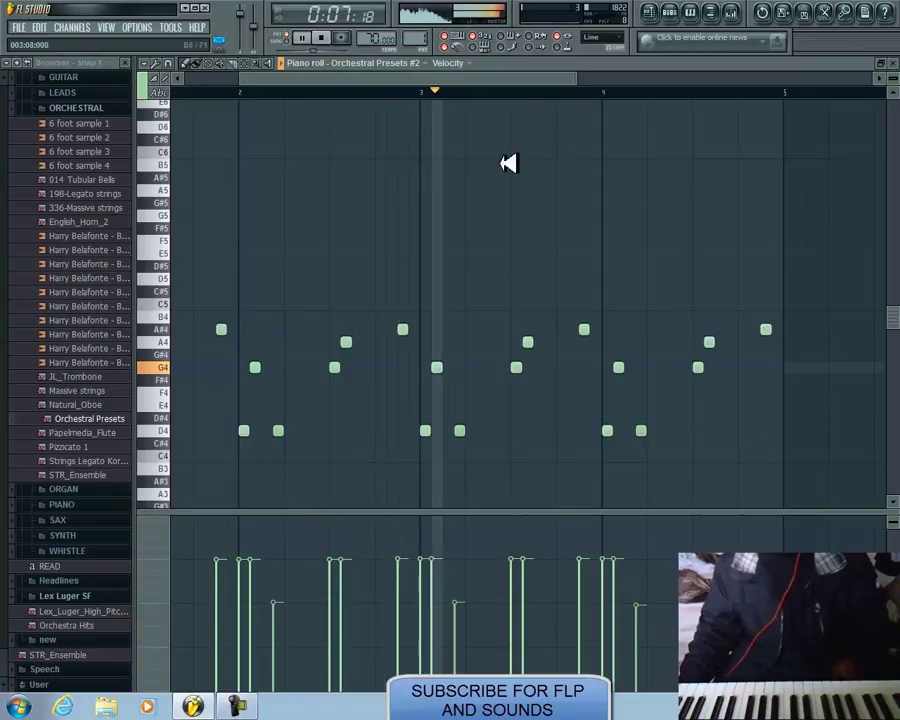
left_click_drag(490, 80, 305, 76)
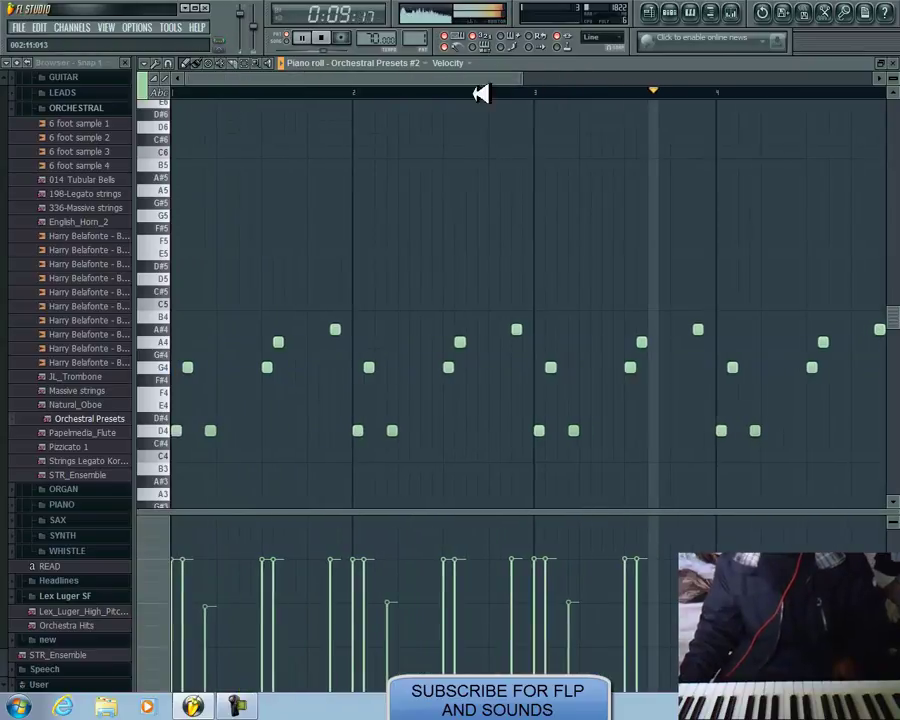
left_click_drag(529, 76, 537, 76)
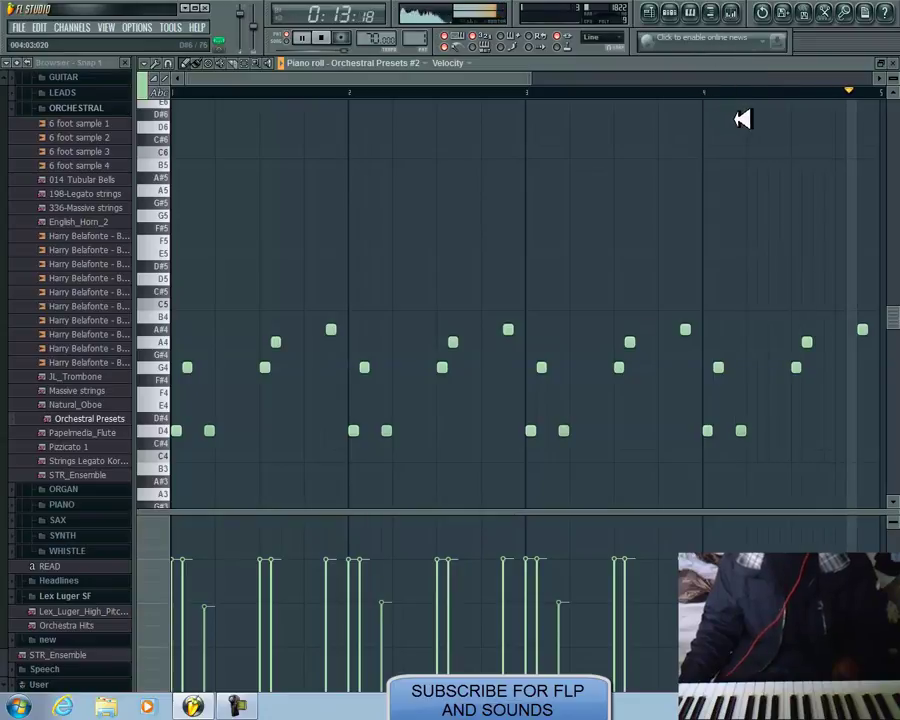
left_click(893, 64)
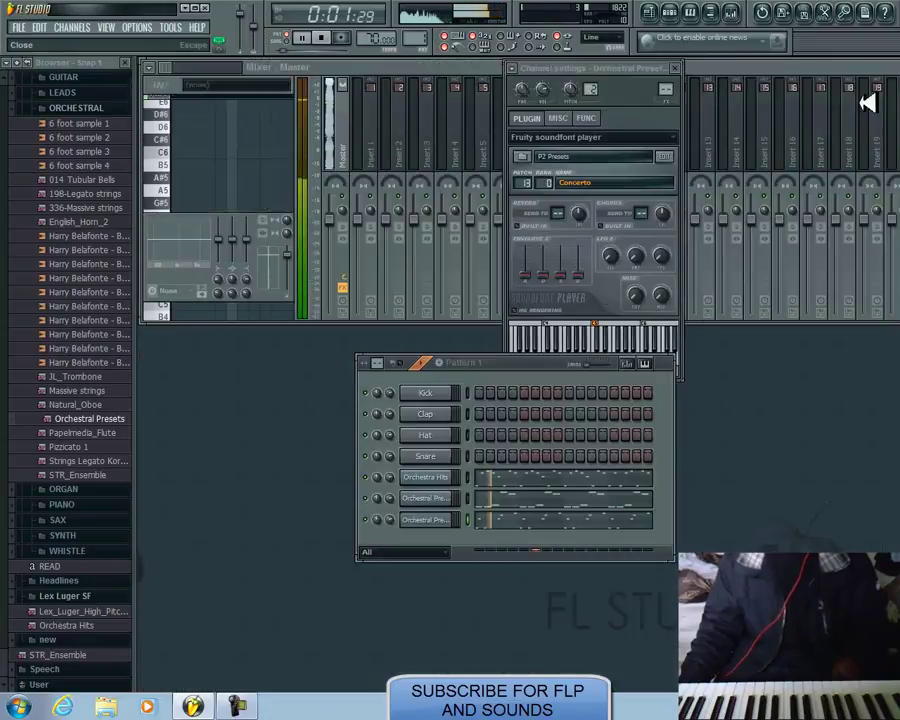
Adjust the channel volumes of Orchestral Presets #2 and Orchestra Hits while the pattern plays.
left_click_drag(391, 519, 379, 491)
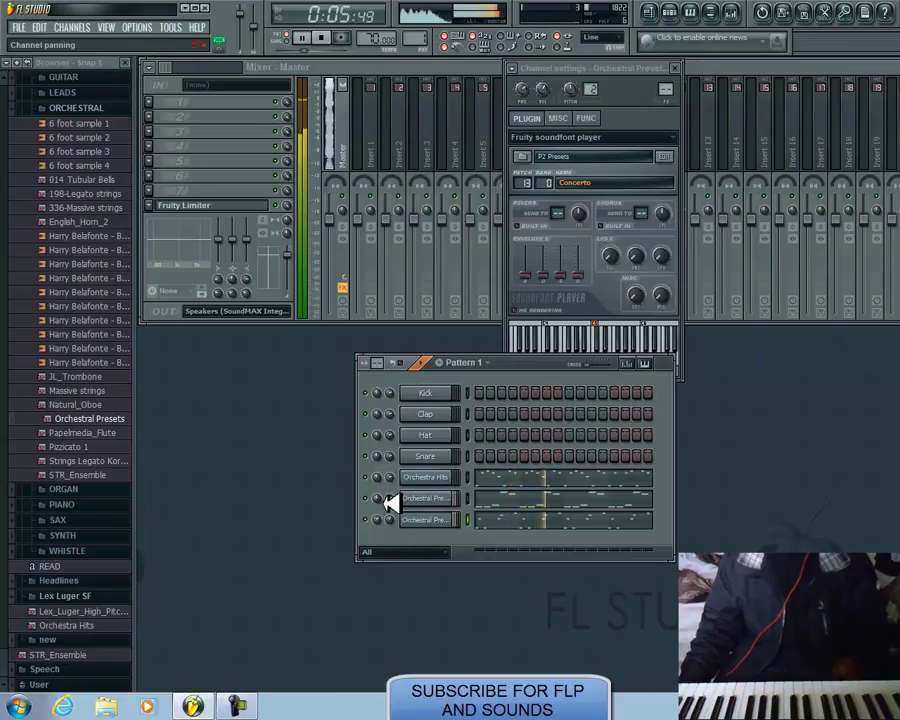
mouse_move(392, 476)
left_mouse_down()
mouse_move(401, 505)
mouse_move(400, 476)
left_mouse_up()
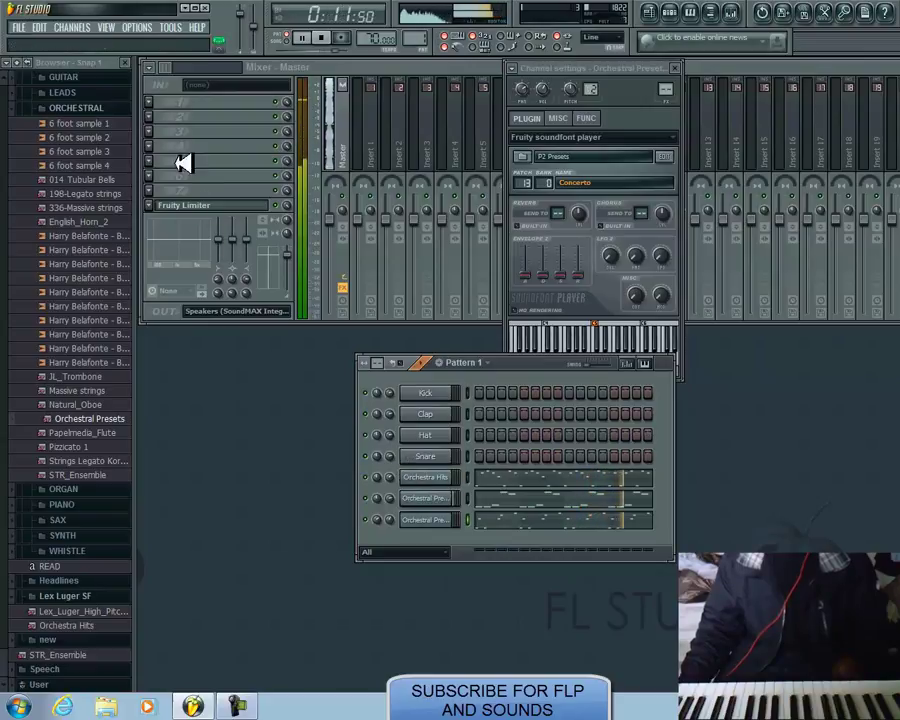
Insert a Purity channel and load the Acoustic Grand preset from its Piano category.
right_click(440, 522)
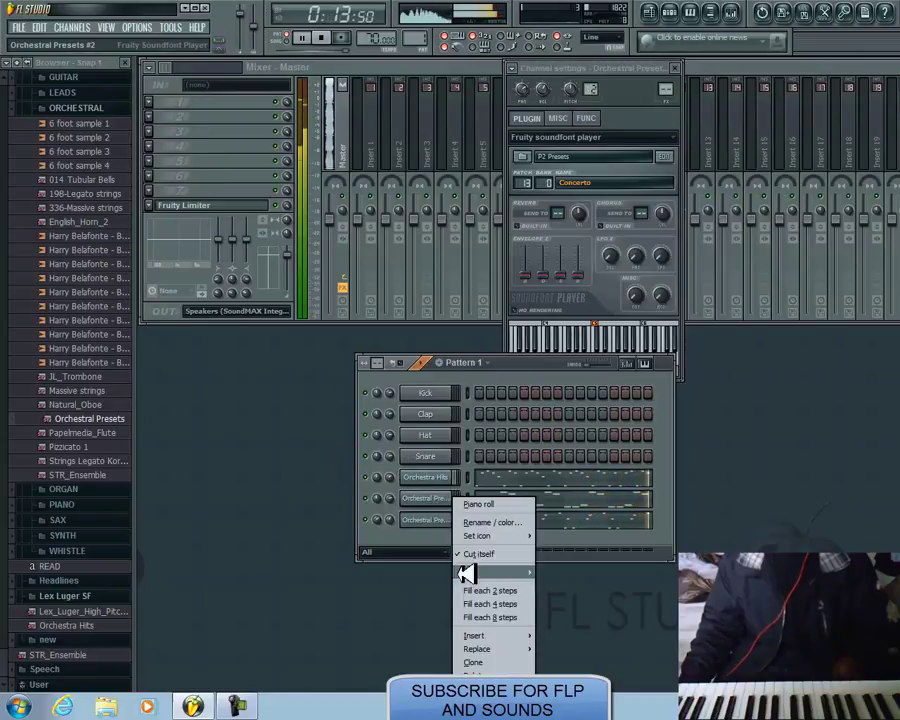
mouse_move(482, 636)
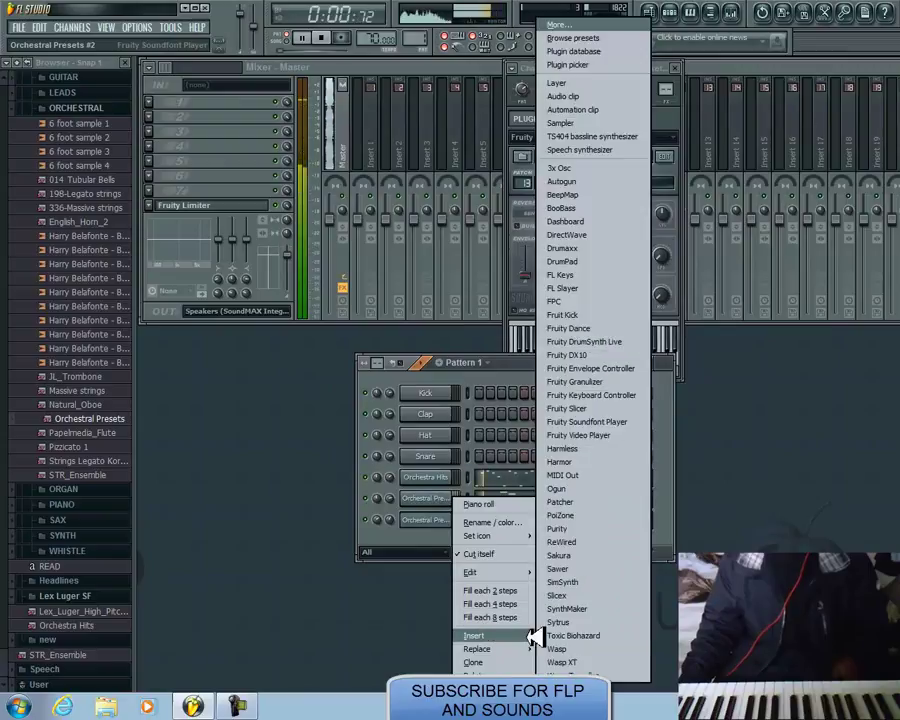
left_click(592, 528)
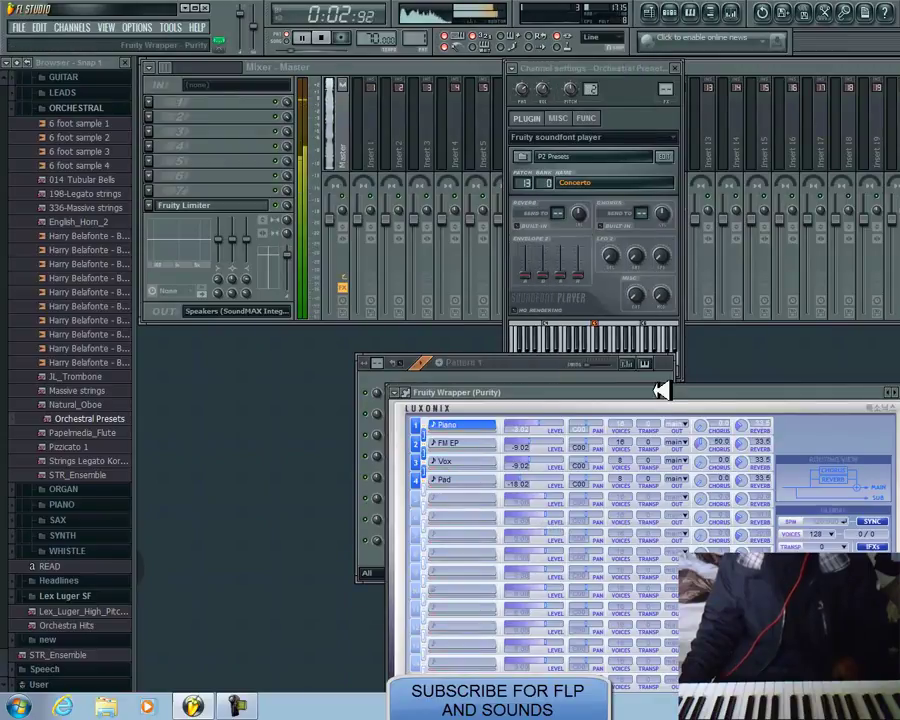
left_click_drag(662, 390, 480, 114)
left_click(554, 473)
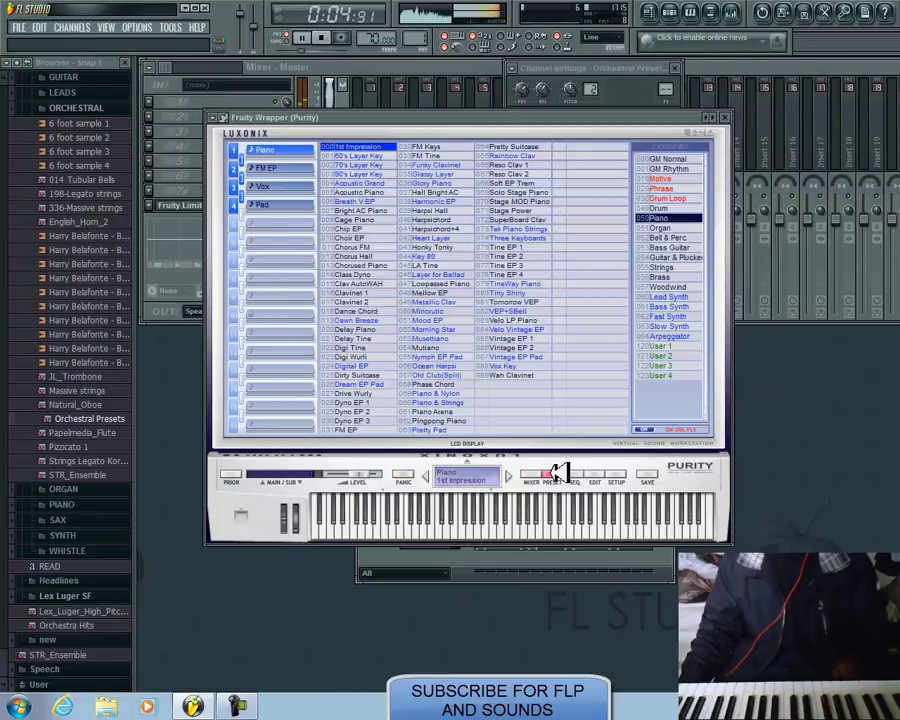
left_click(368, 183)
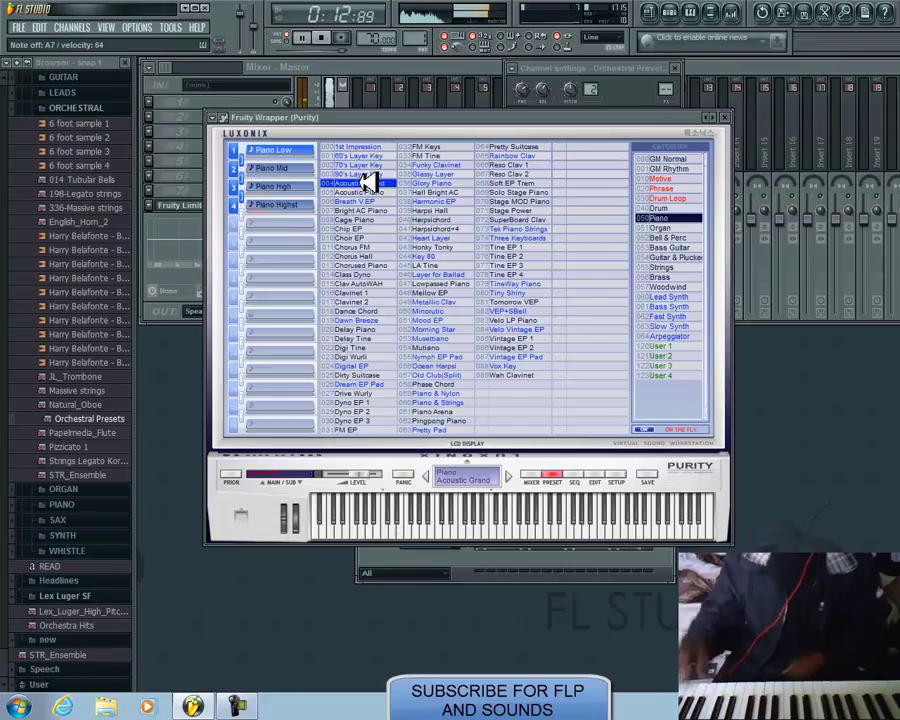
Record a piano melody into the Purity channel using automation and score recording, and close the Purity window.
left_click(338, 37)
left_click(456, 446)
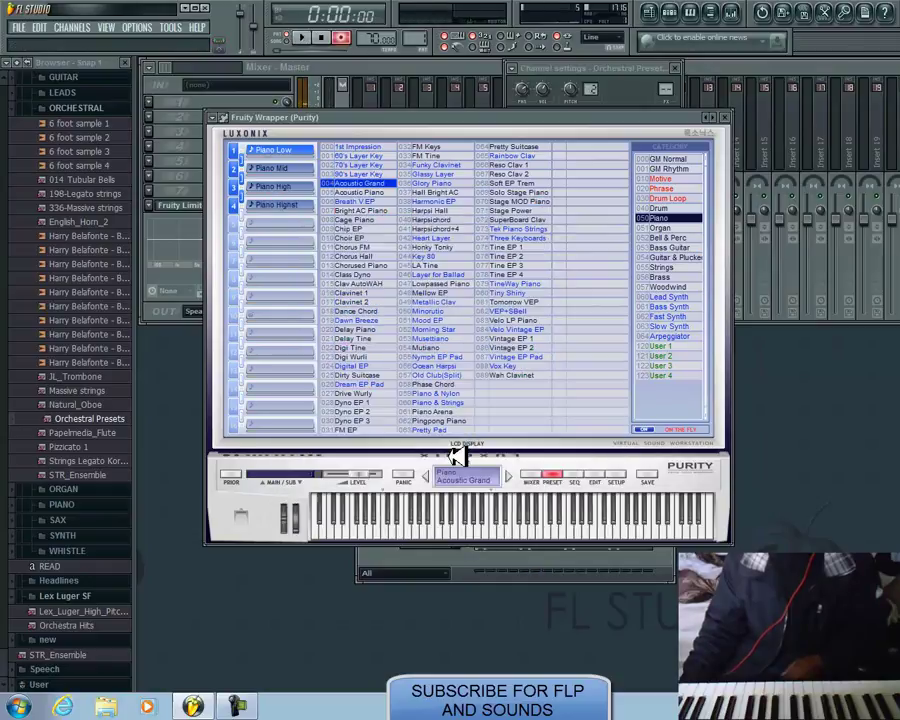
left_click(302, 36)
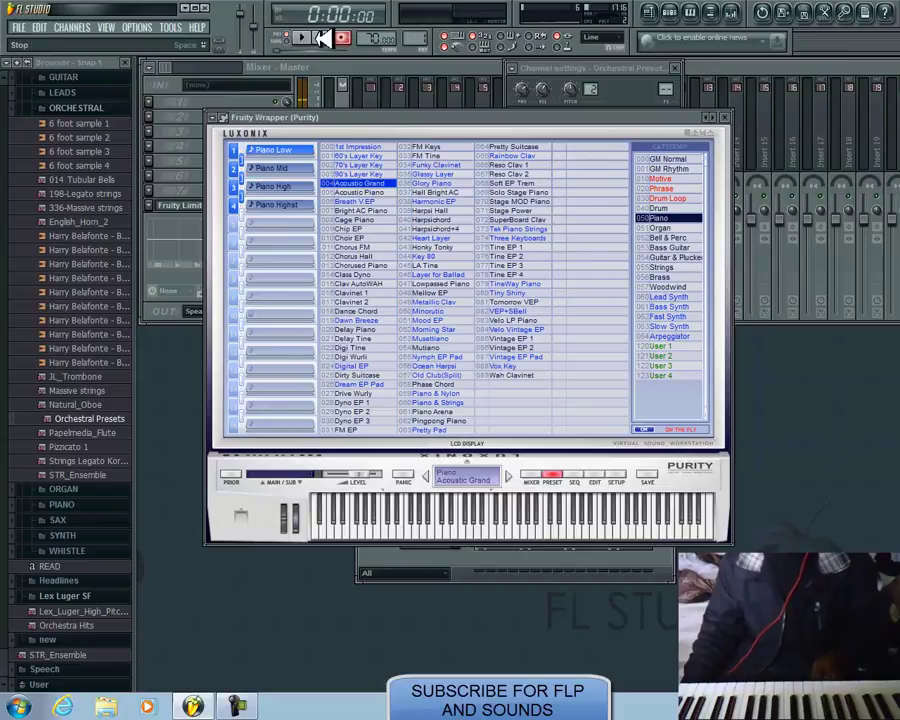
left_click(729, 118)
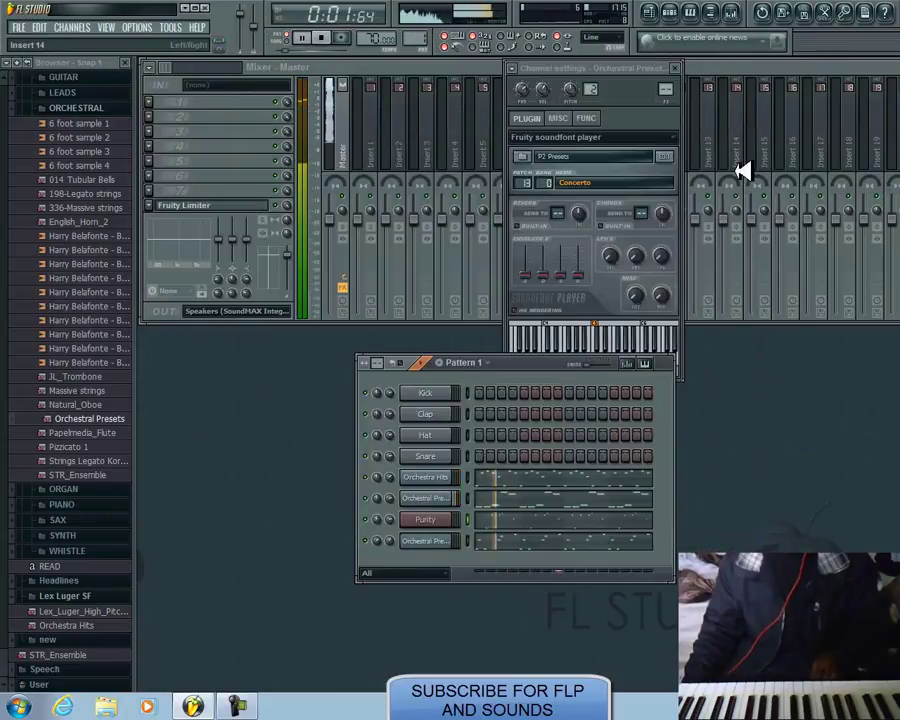
Open the Purity part's piano roll and quantize its recorded notes with the default groove template.
left_click(549, 518)
key("alt+q")
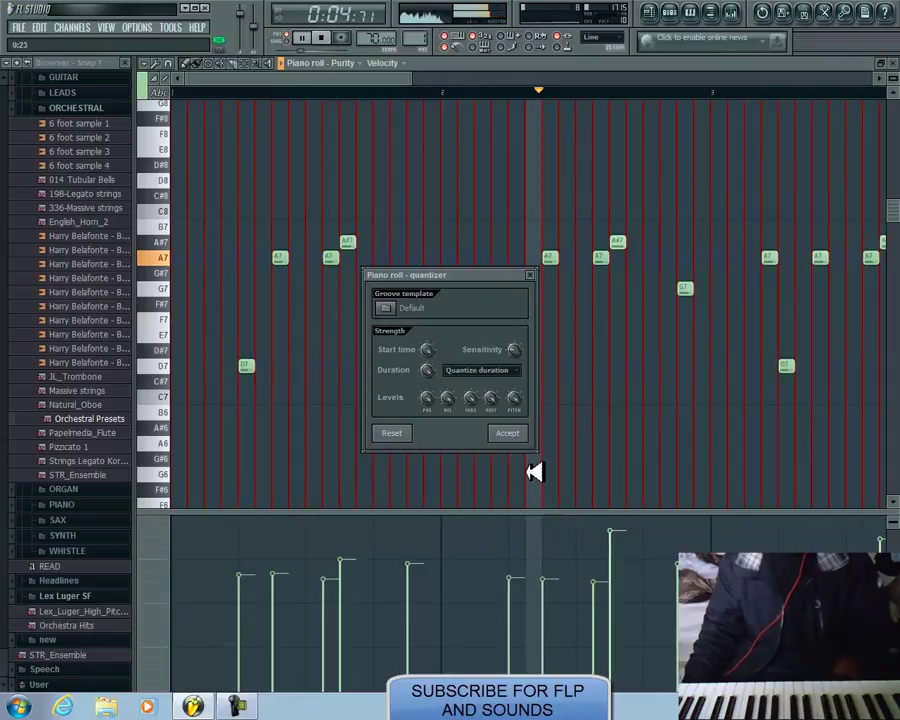
left_click(518, 433)
left_click_drag(316, 76, 222, 301)
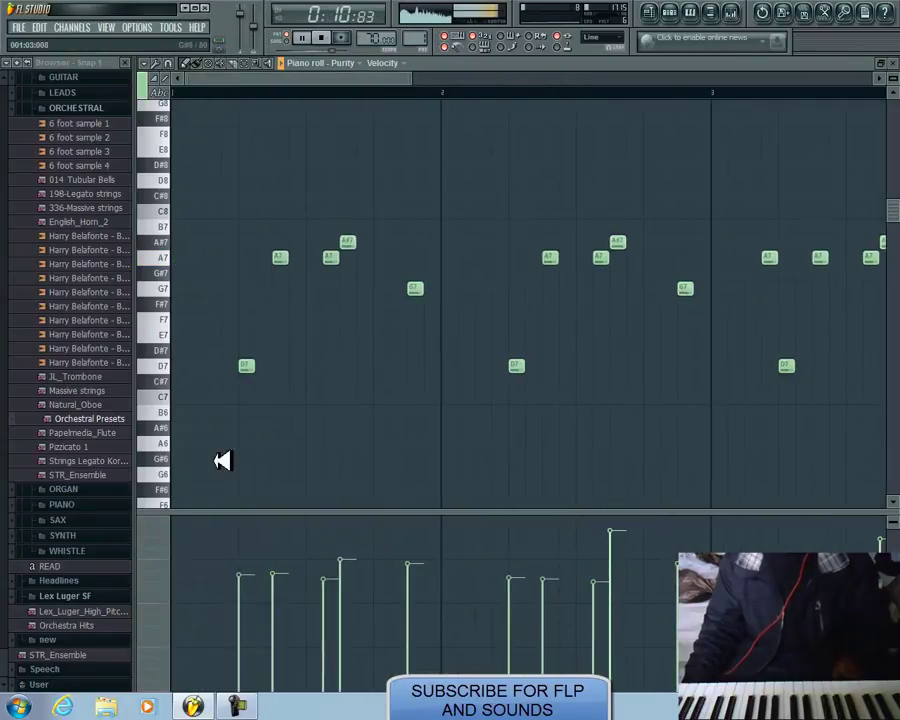